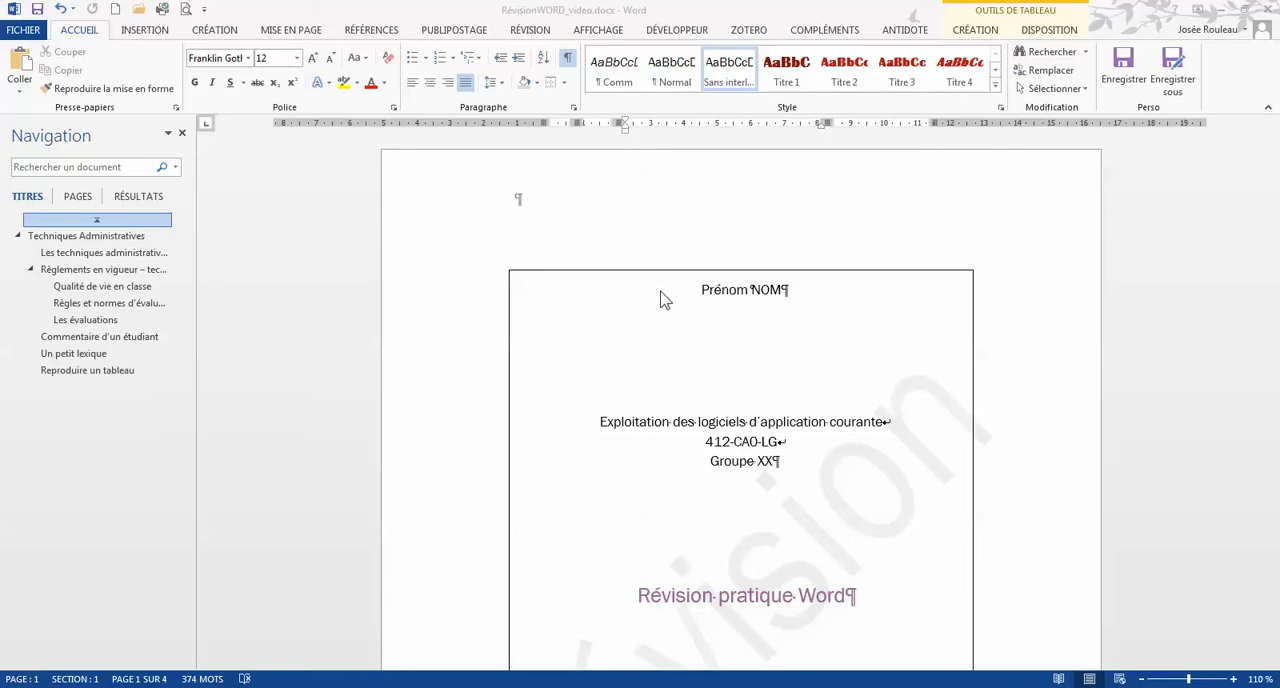
Step: Open the section 2 header for editing on the "Techniques Administratives" page
left_click(712, 295)
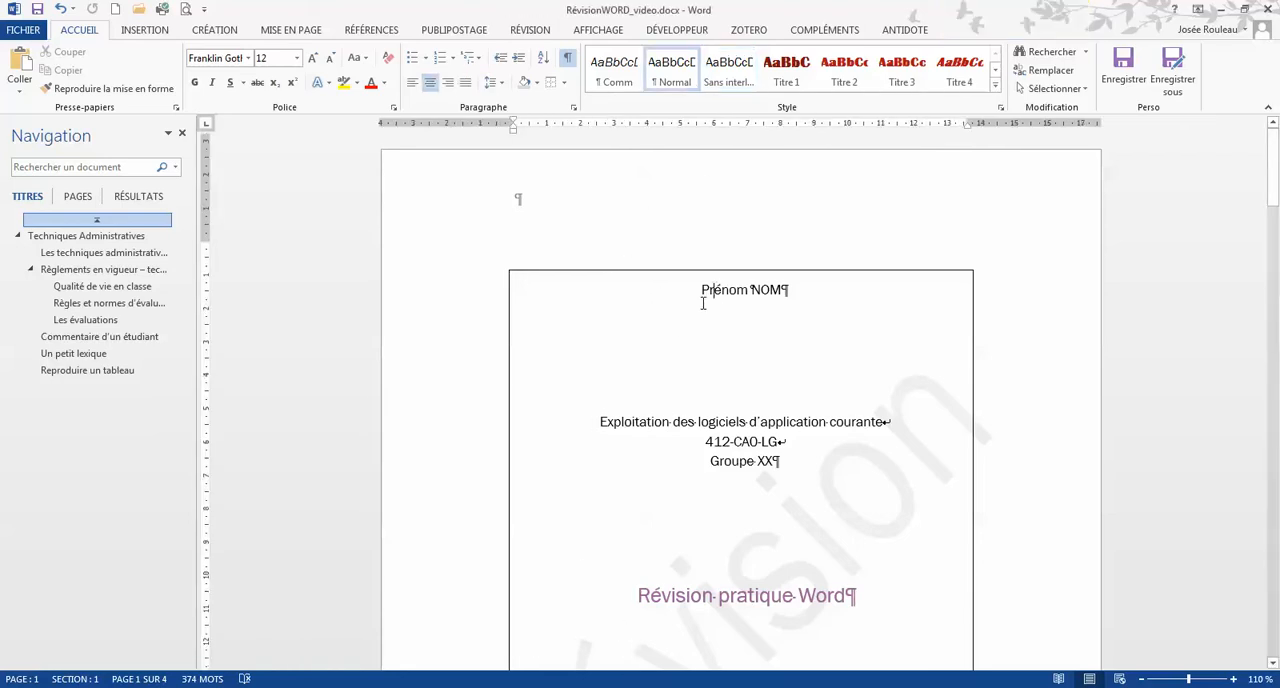
scroll(703, 310, "down", 3)
scroll(703, 315, "down", 7)
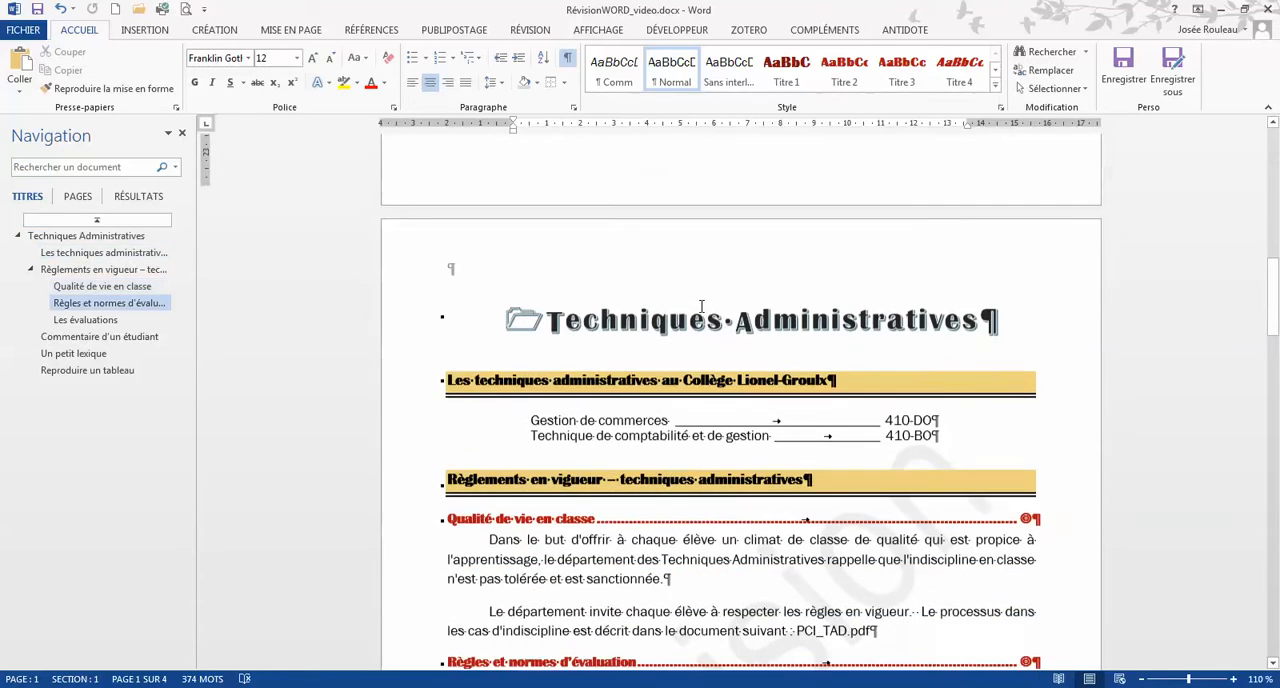
left_click(707, 298)
scroll(705, 297, "up", 1)
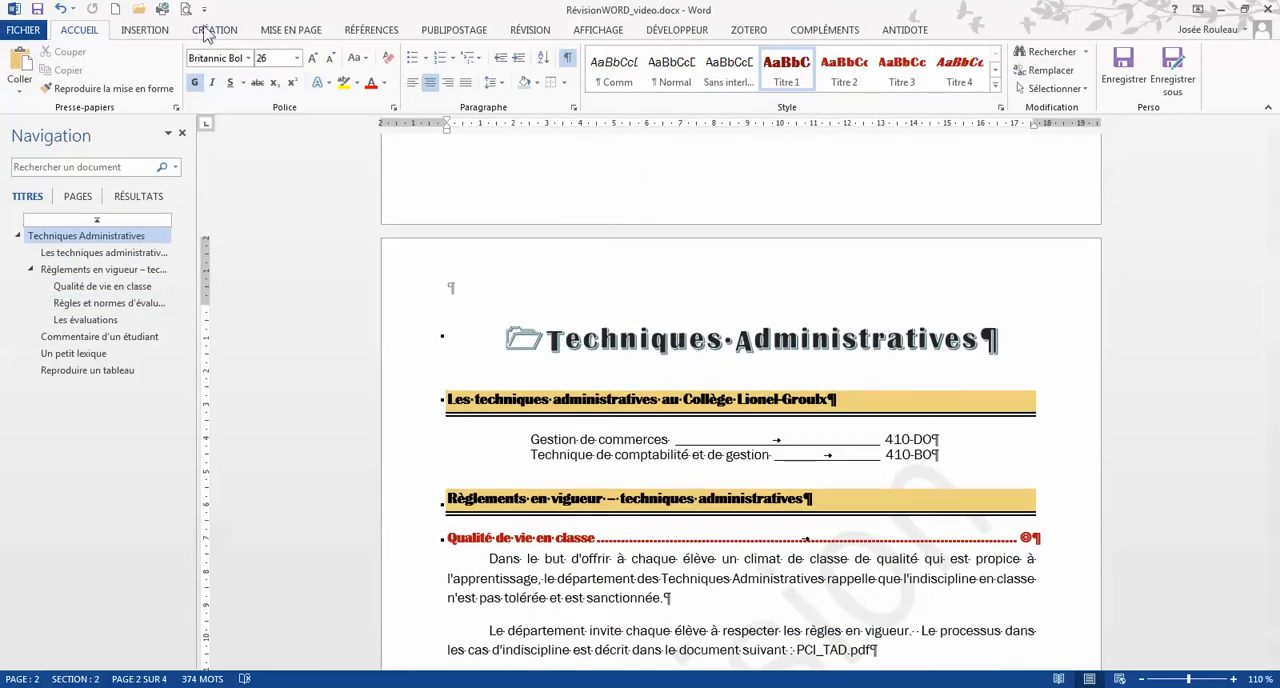
left_click(160, 29)
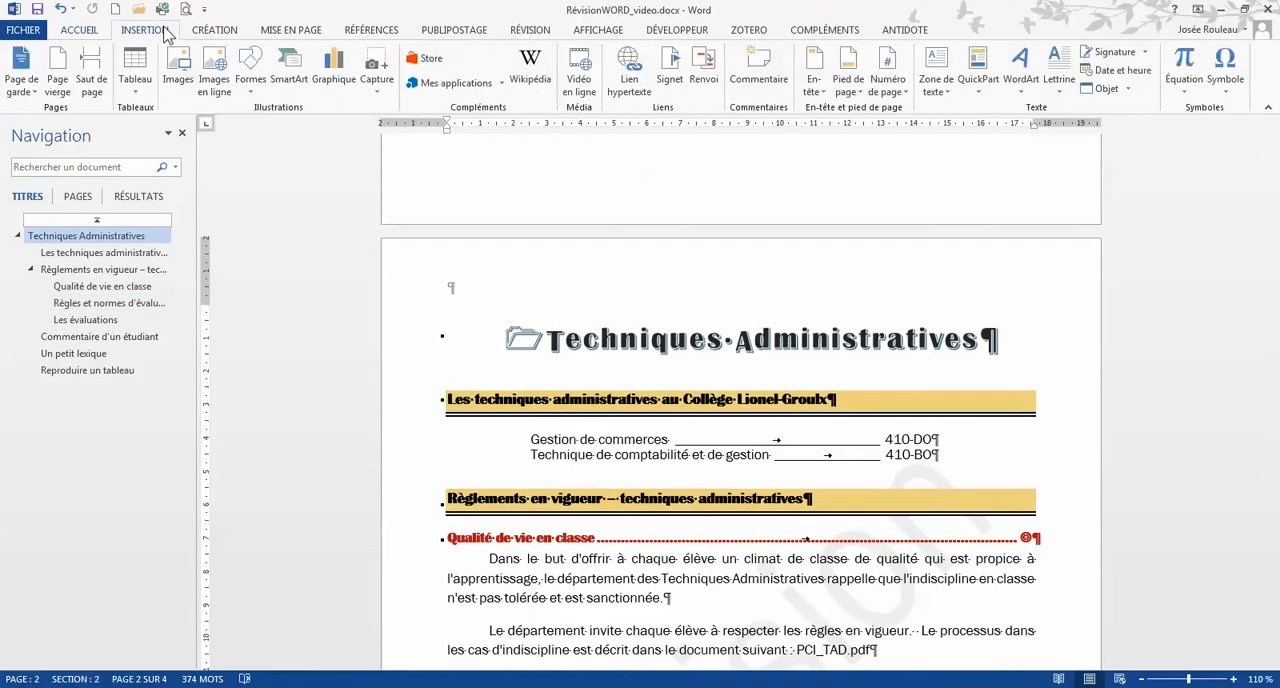
left_click(815, 70)
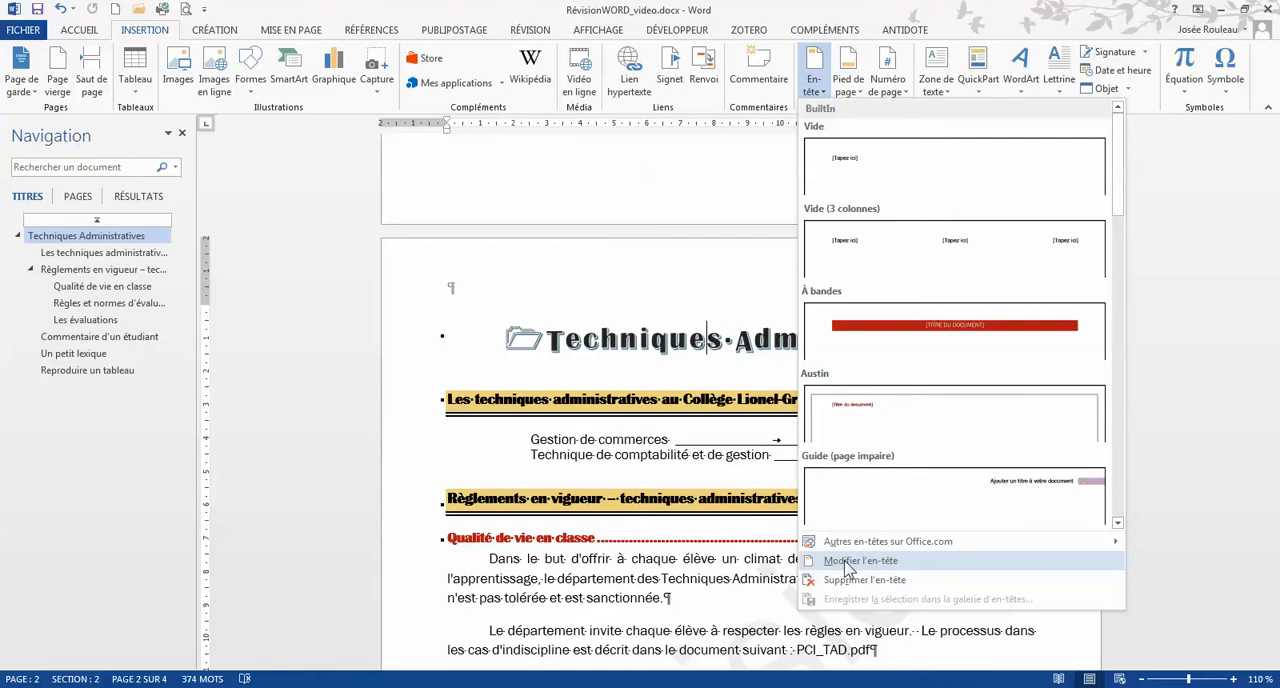
left_click(852, 561)
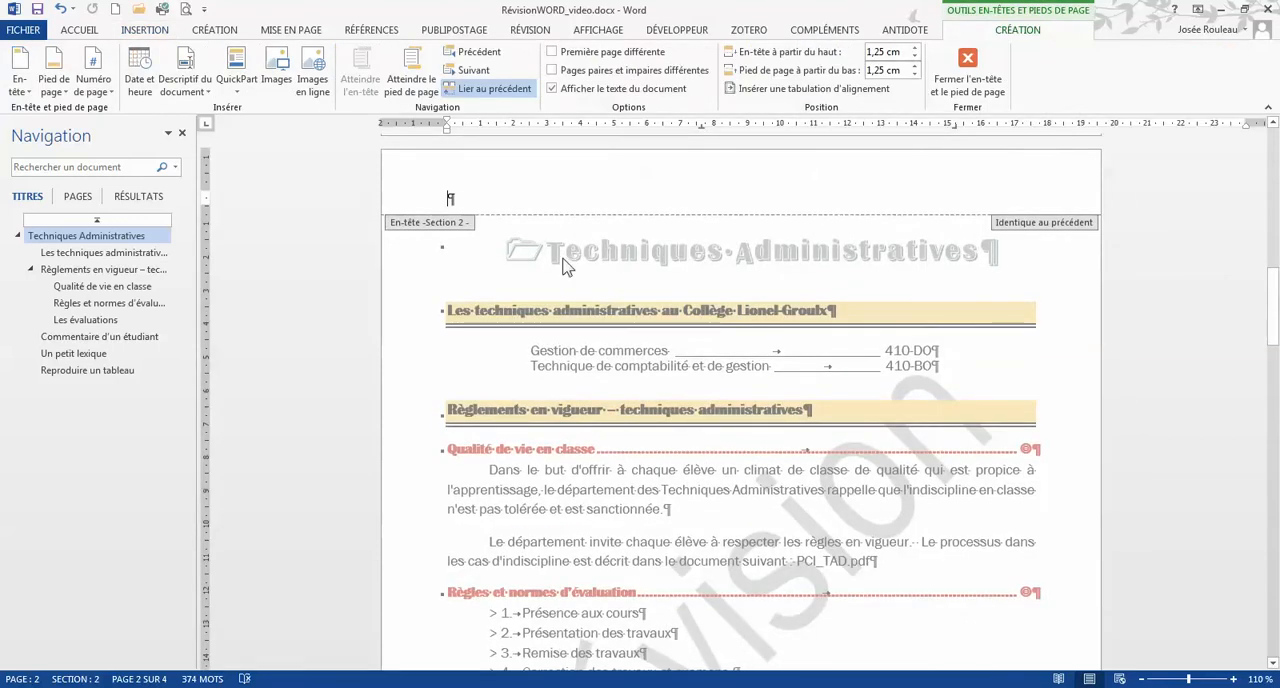
Step: Center the section 2 header paragraph and enter the text "Prénom Nom" in it
left_click(80, 30)
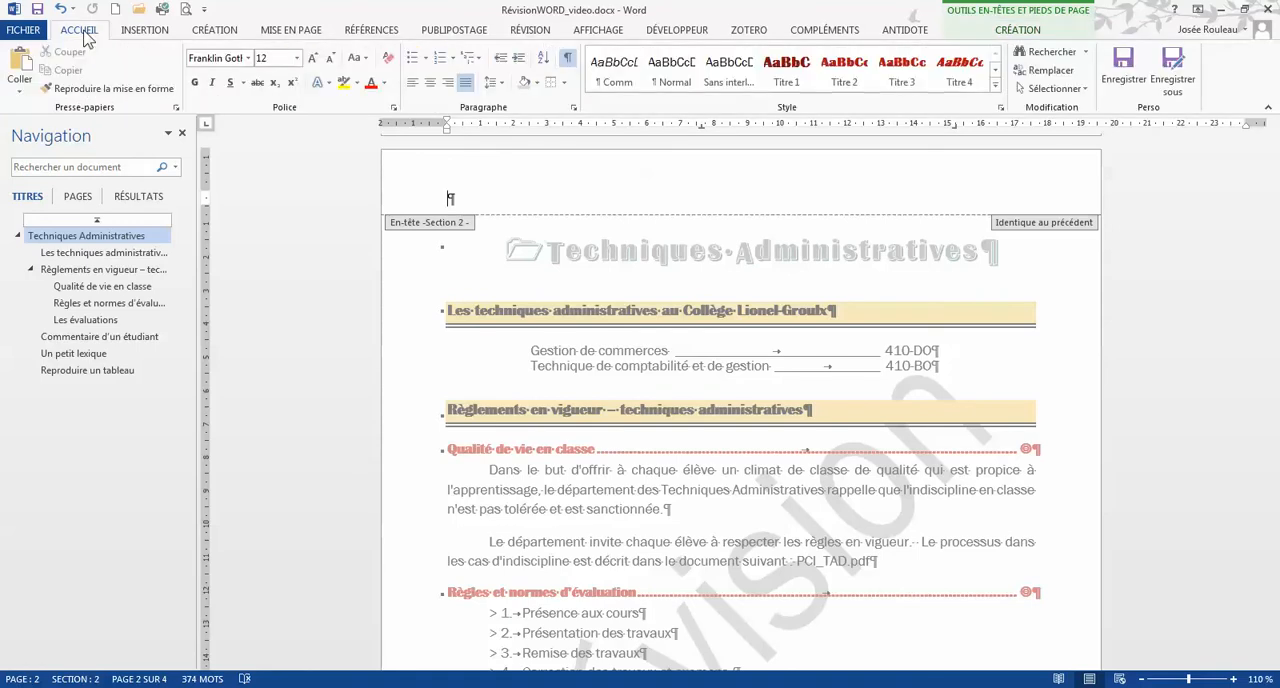
left_click(432, 89)
type("P")
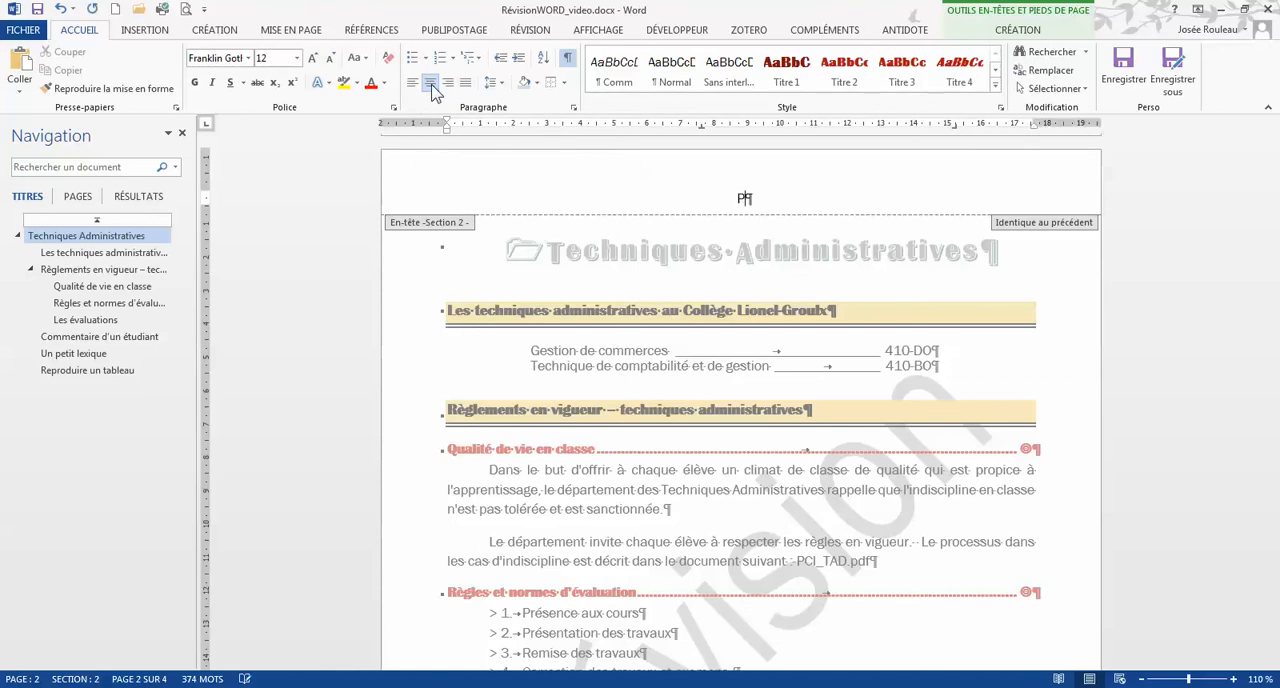
type("rénom Nom")
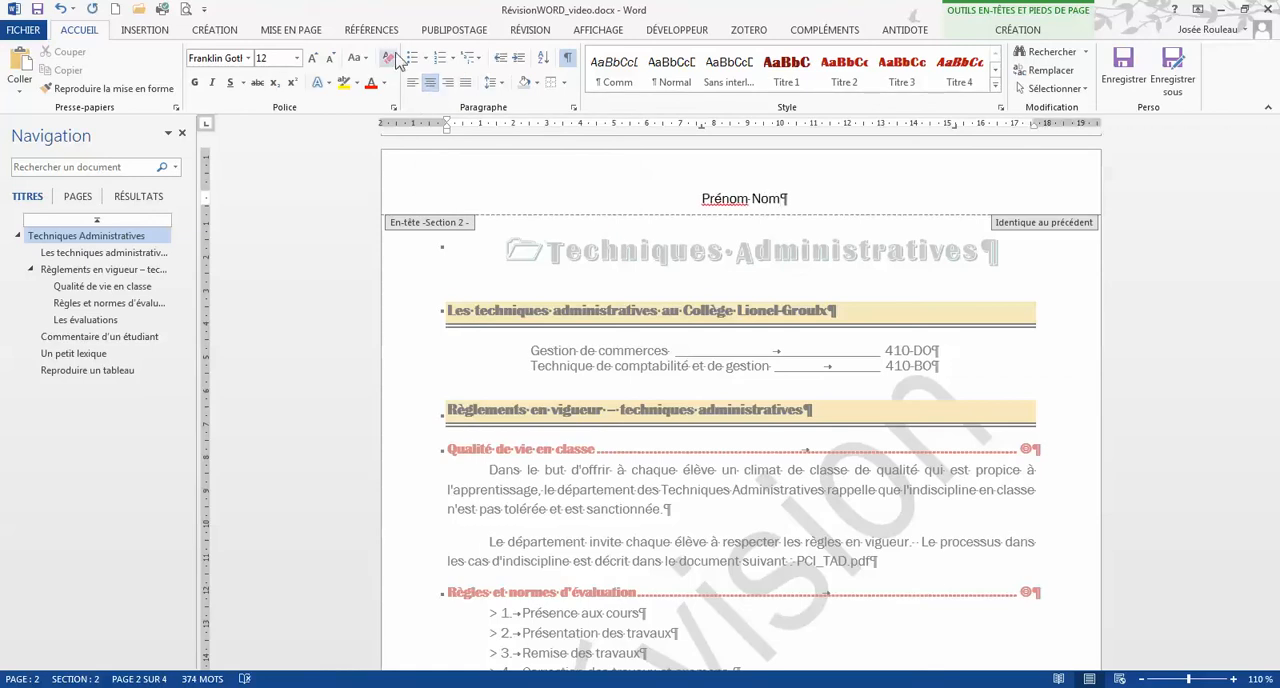
Step: Add a ½ pt single-line bottom border to the "Prénom Nom" header paragraph
left_click(566, 84)
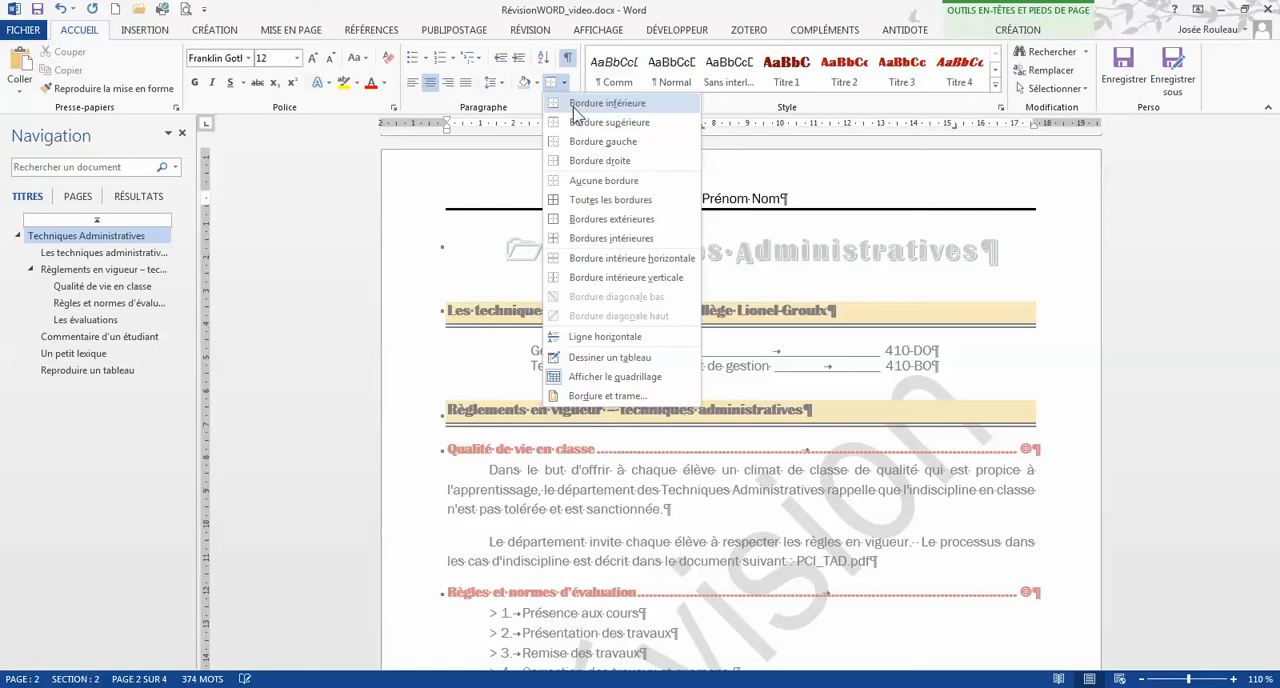
left_click(608, 396)
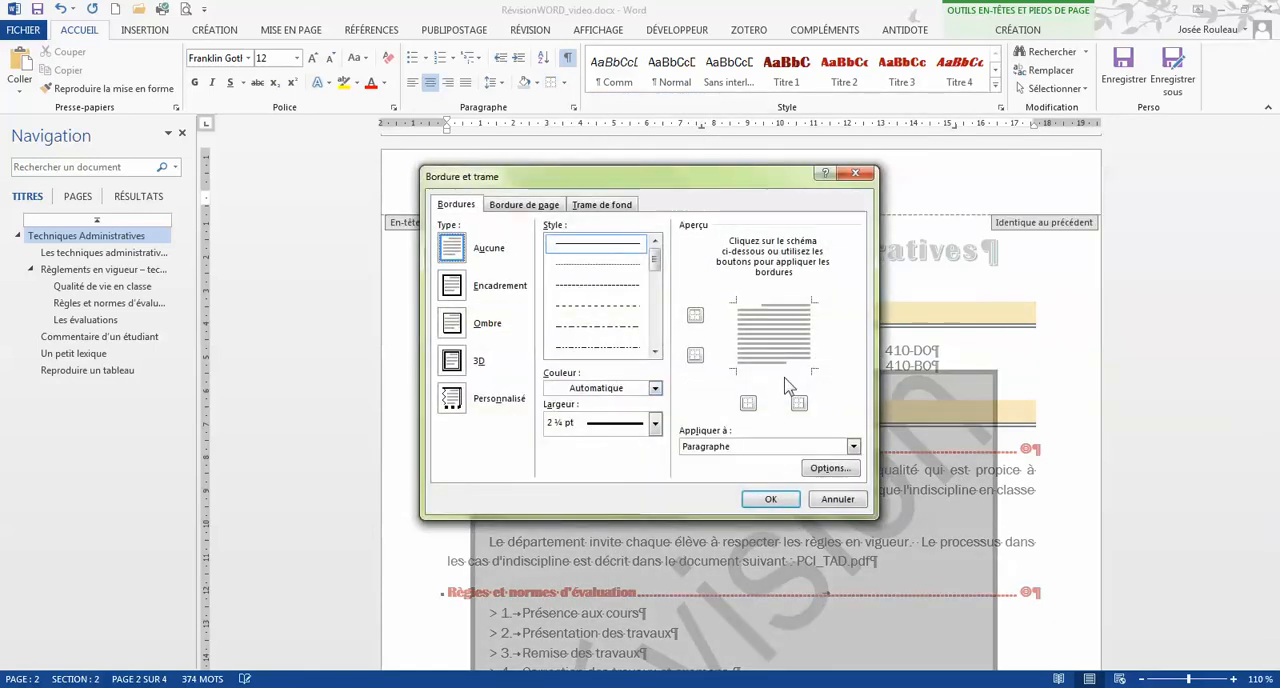
left_click(655, 424)
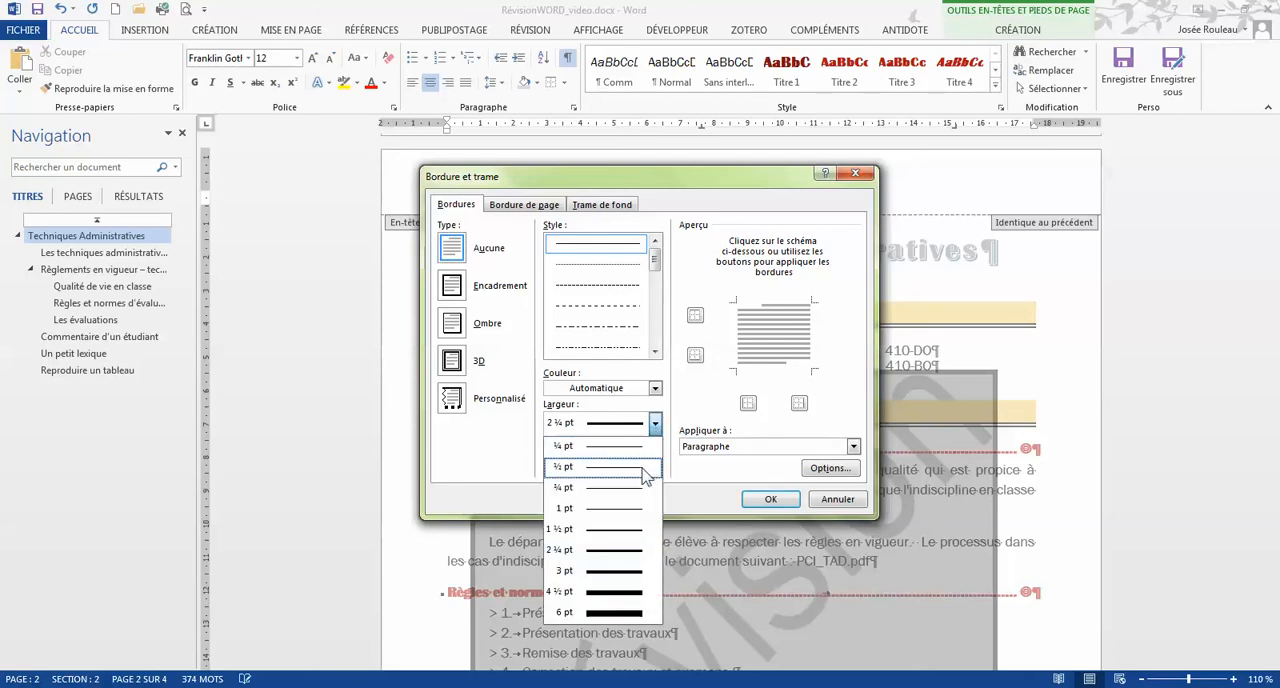
left_click(645, 470)
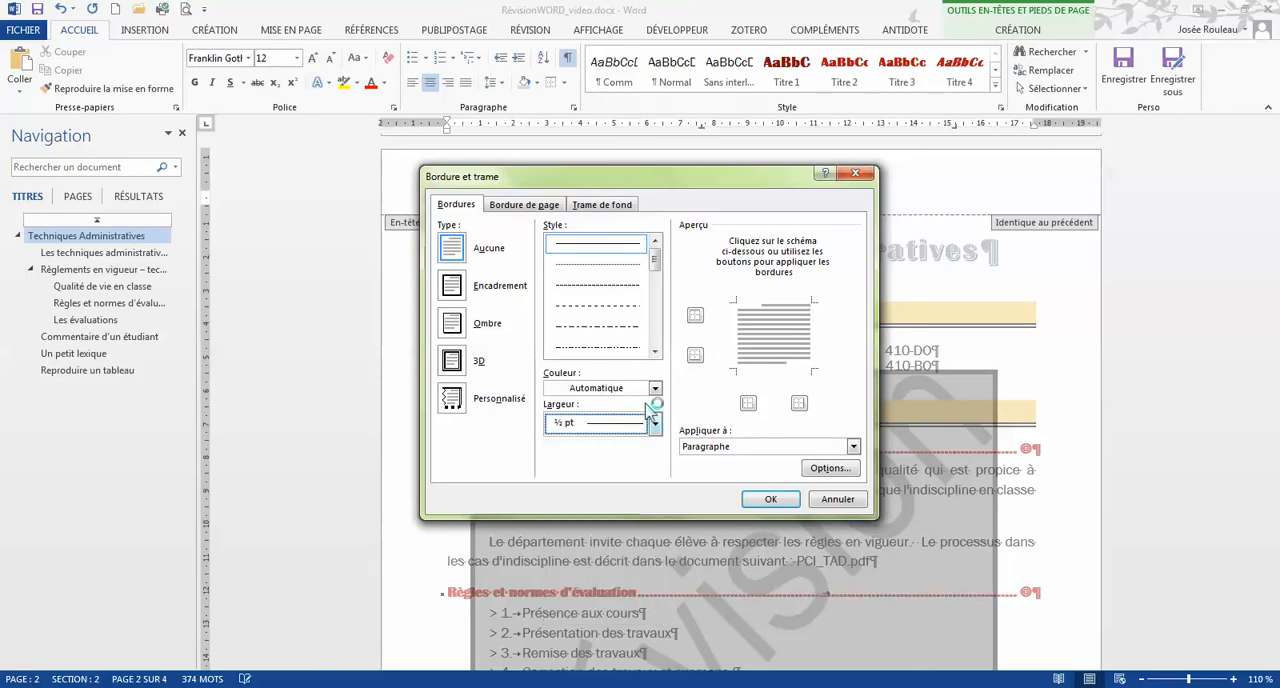
left_click(776, 372)
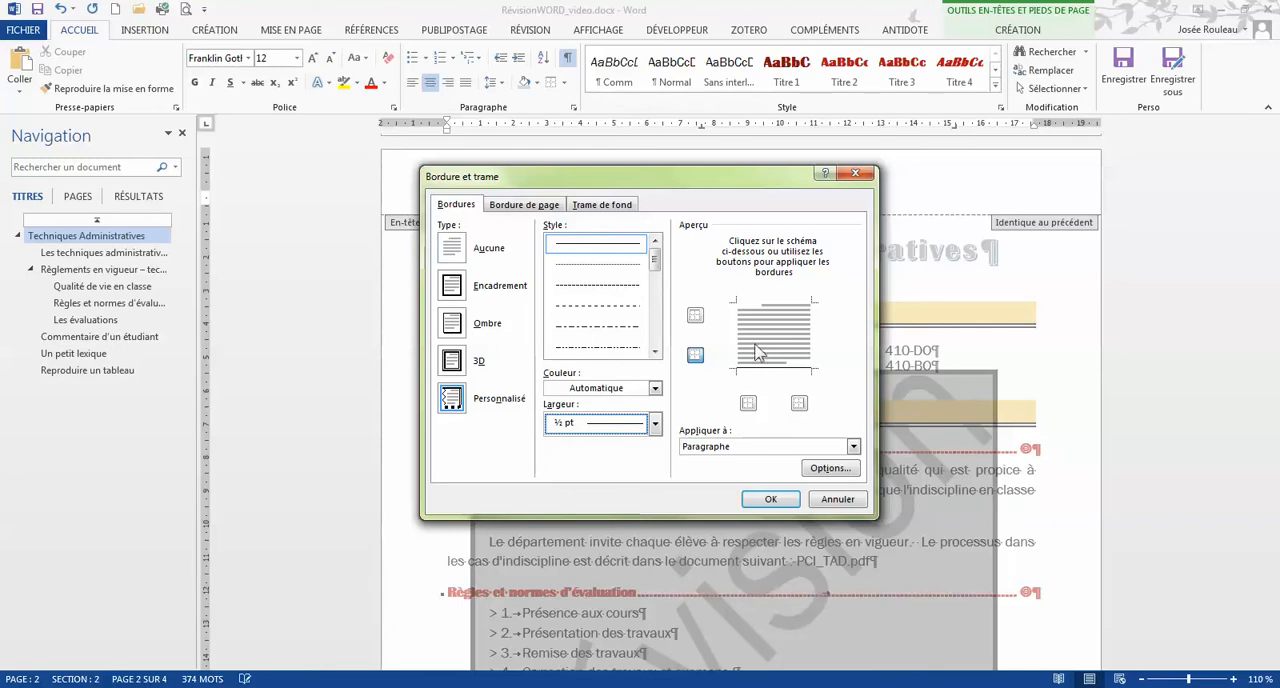
left_click(771, 500)
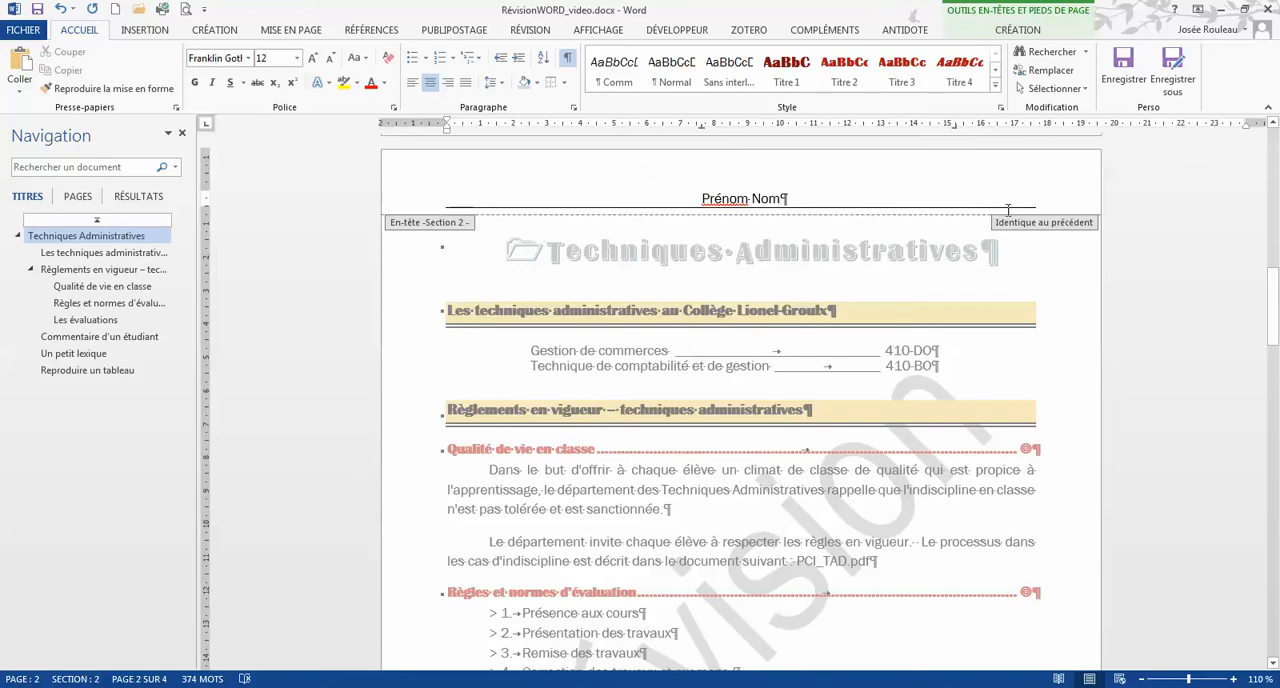
Step: Compare the header with the one on the cover page and unlink the section 2 header from the previous section
scroll(829, 277, "up", 10)
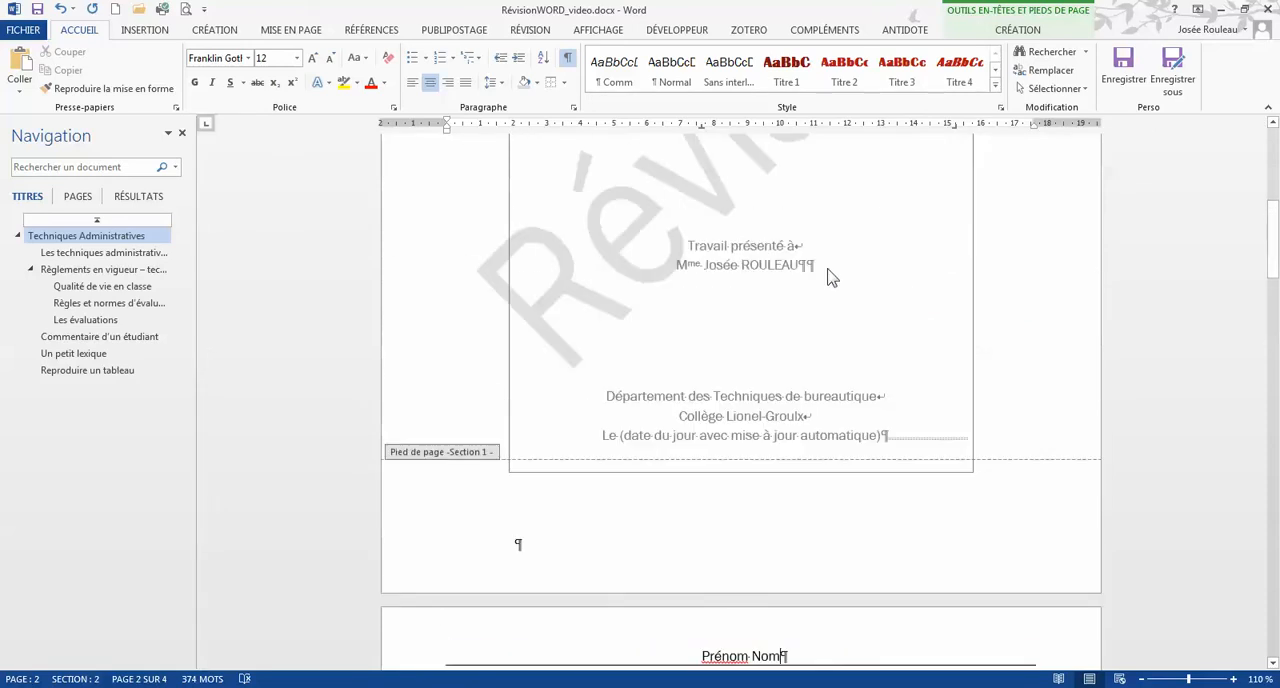
scroll(829, 277, "up", 3)
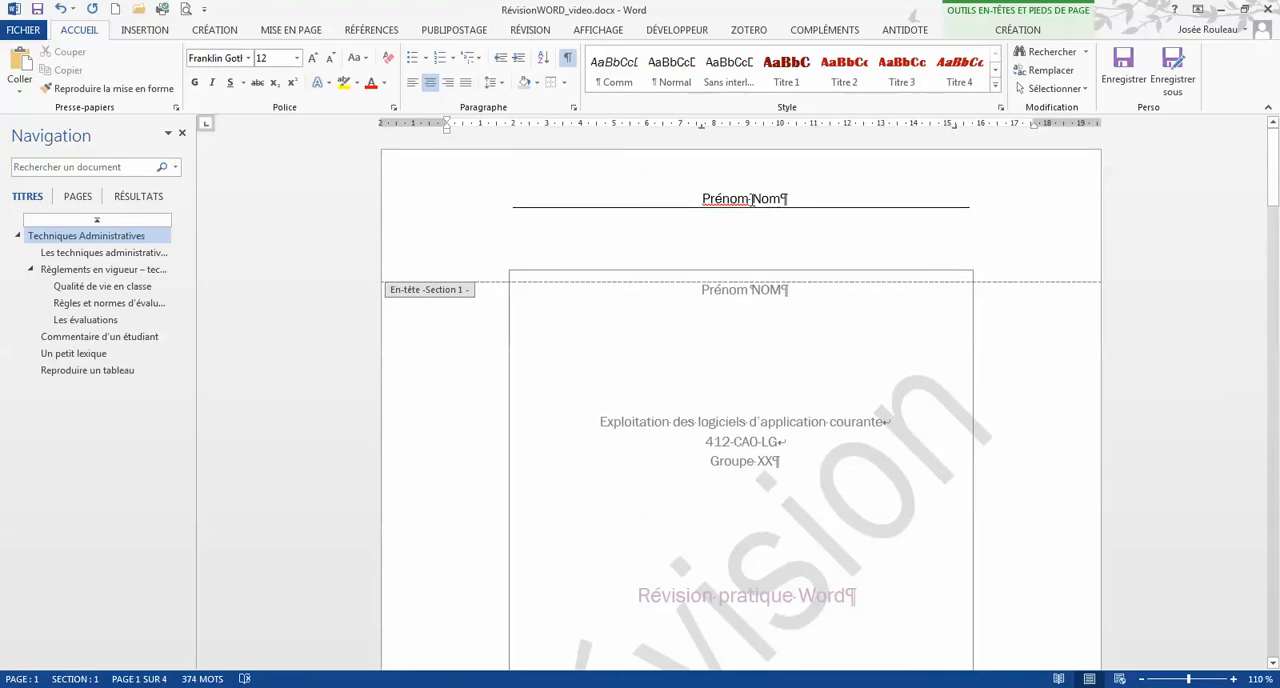
scroll(740, 224, "down", 12)
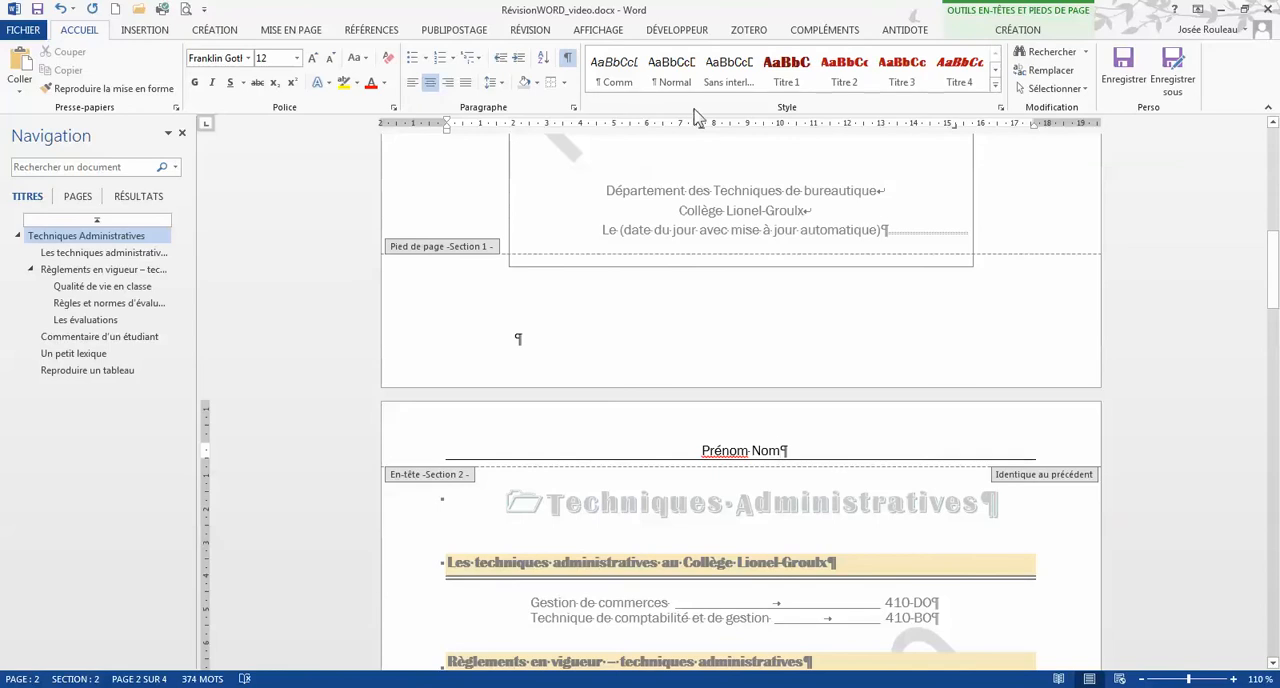
left_click(1015, 31)
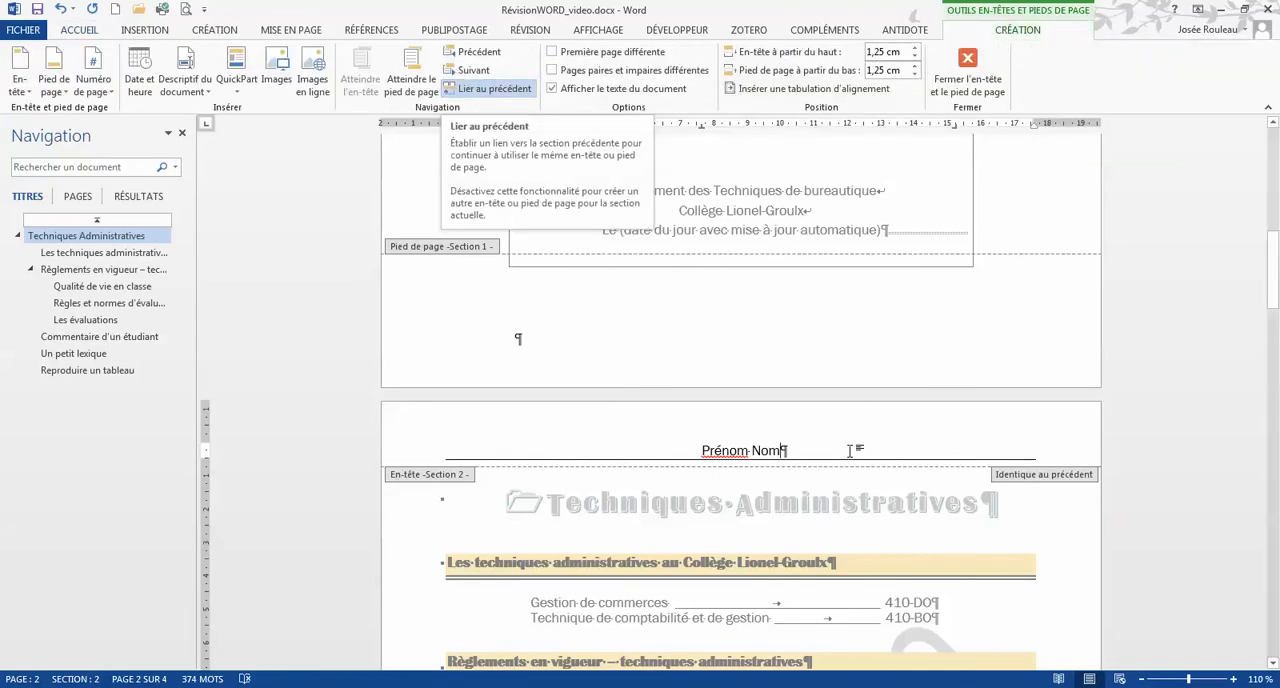
scroll(784, 453, "down", 1)
scroll(784, 453, "down", 2)
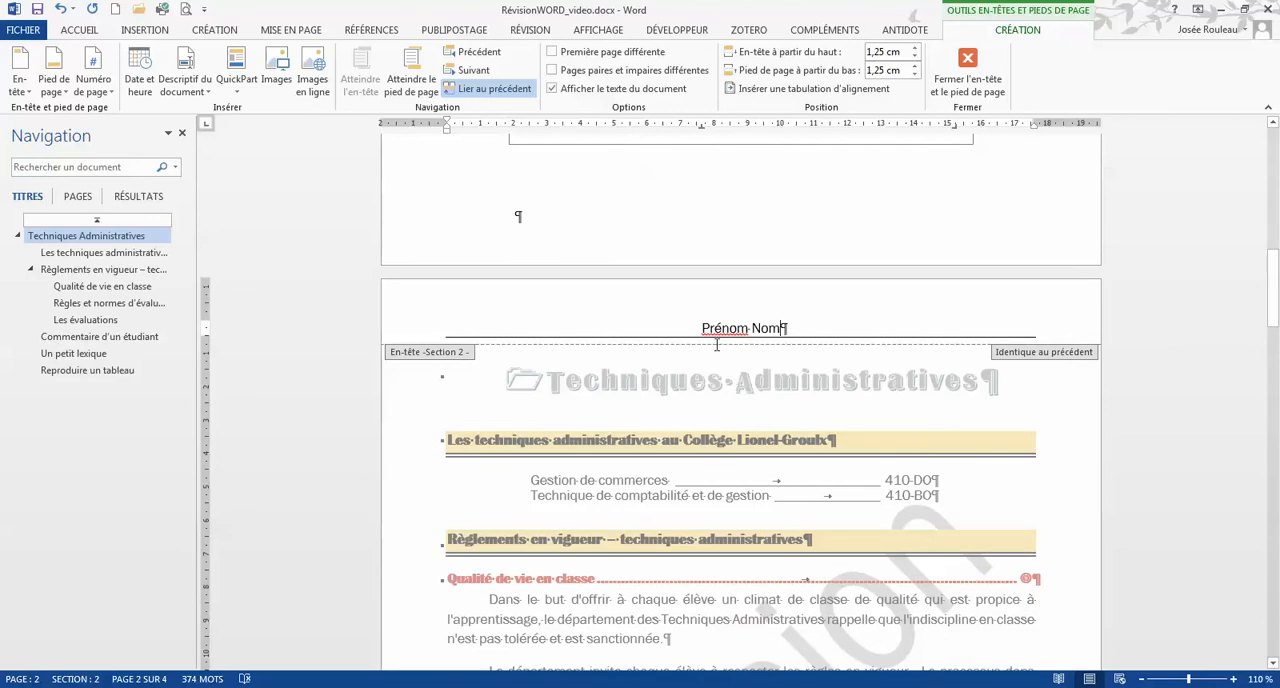
left_click(485, 92)
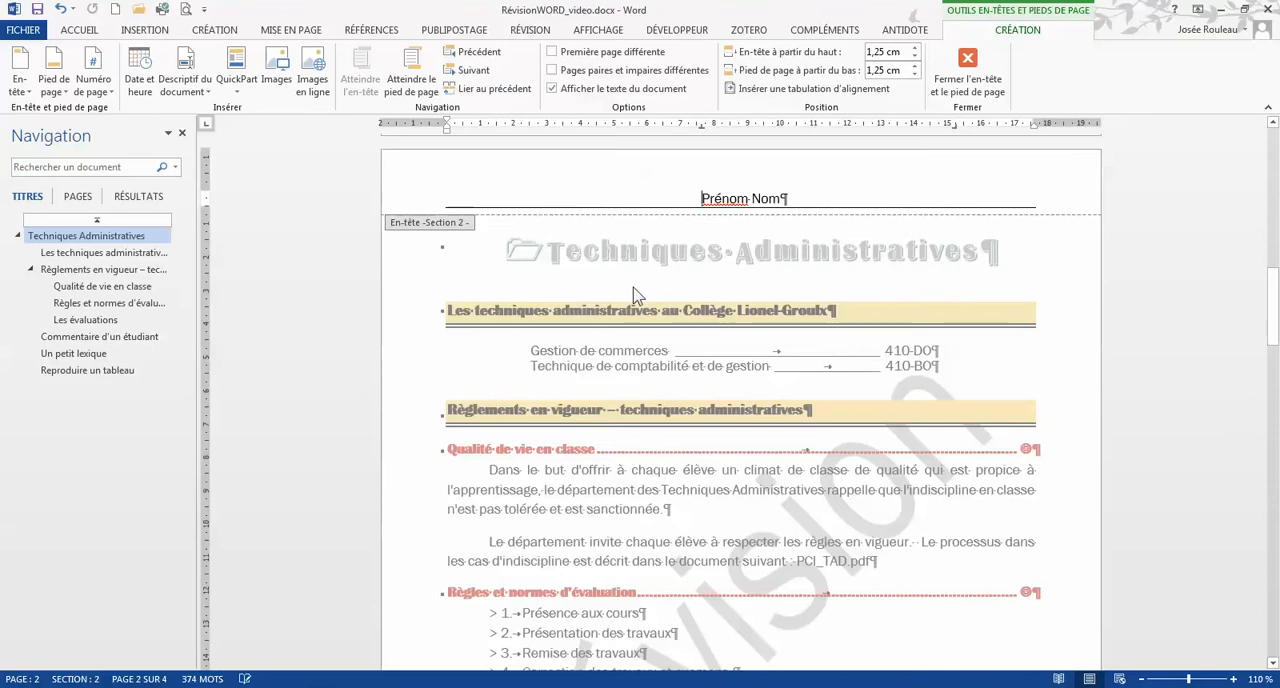
Step: Delete the "Prénom Nom" text from the cover page's section 1 header and remove its bottom border
scroll(688, 322, "up", 10)
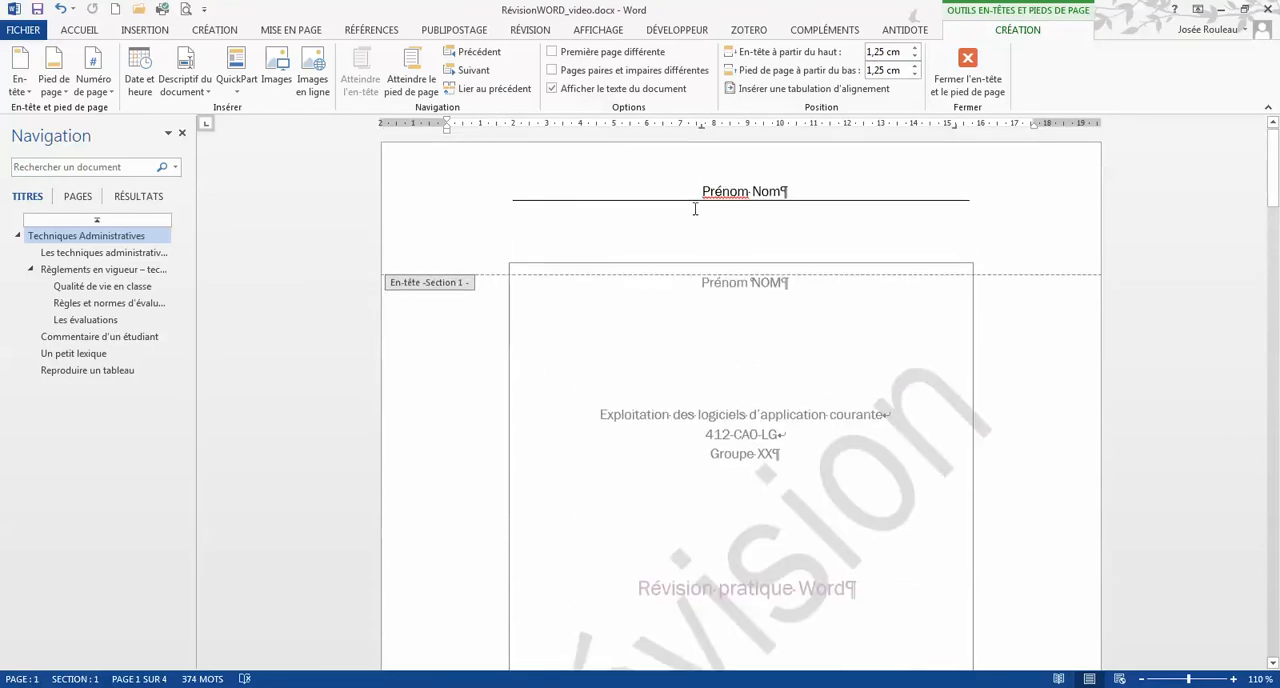
left_click_drag(697, 191, 773, 195)
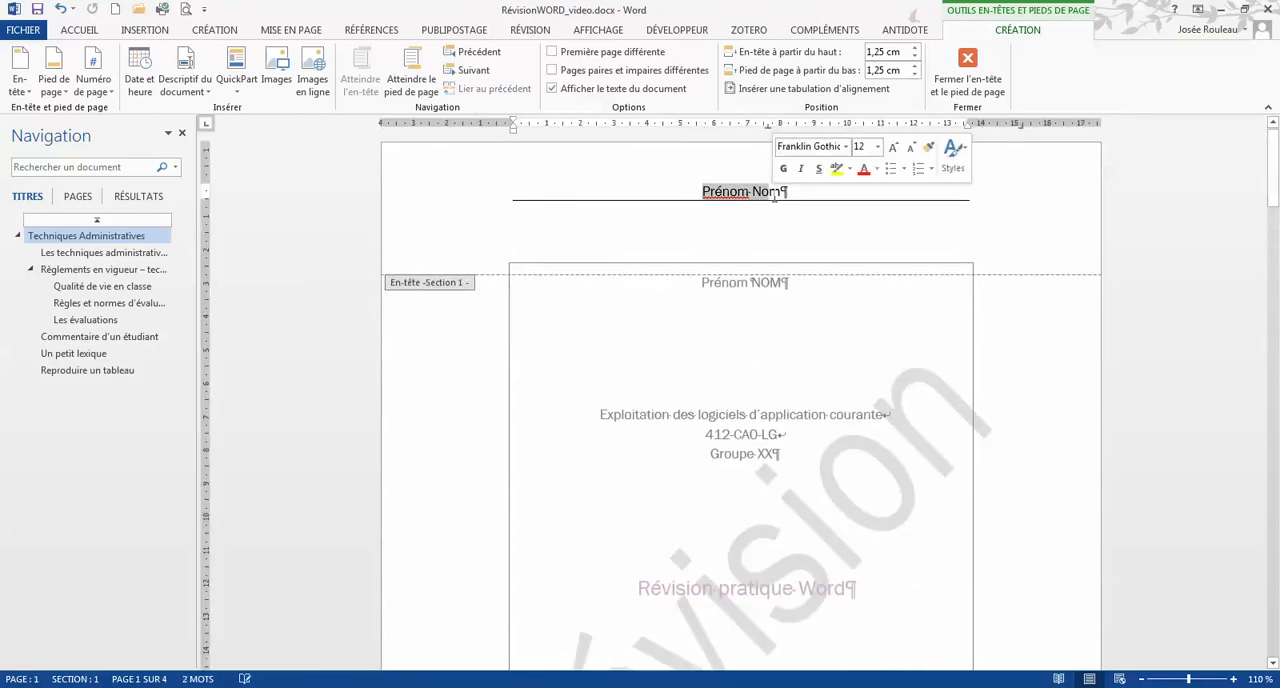
key("Delete")
key("Delete")
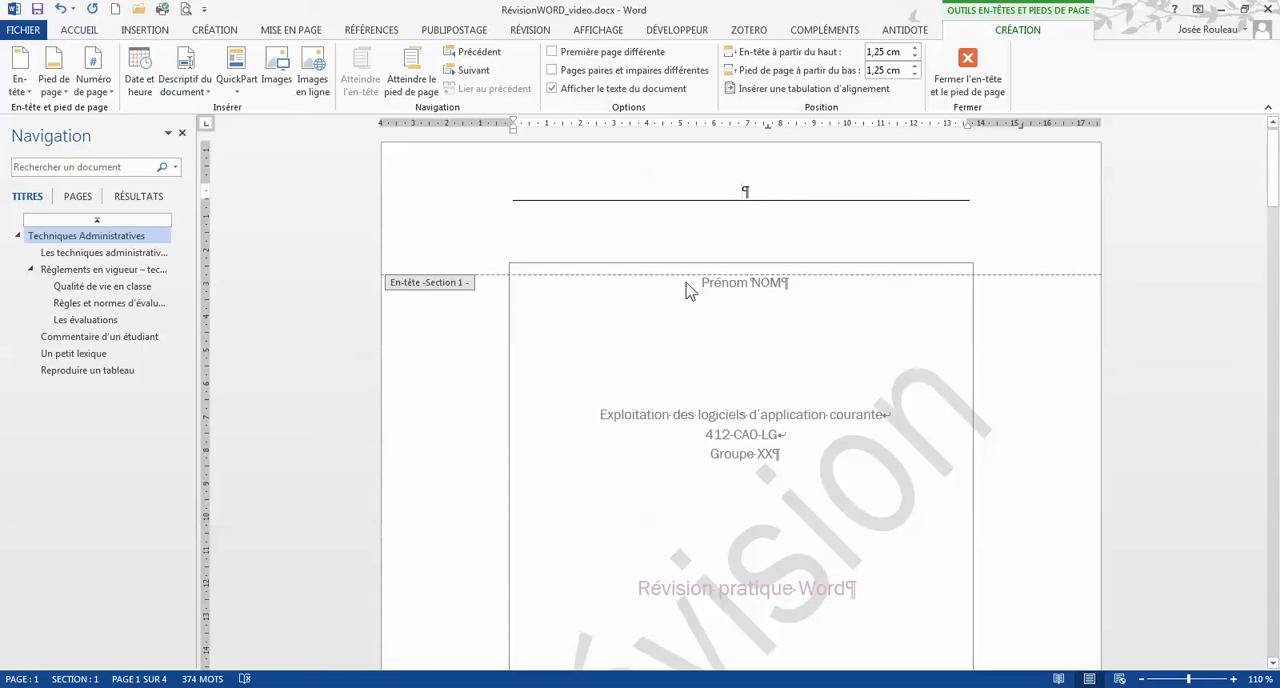
left_click(79, 30)
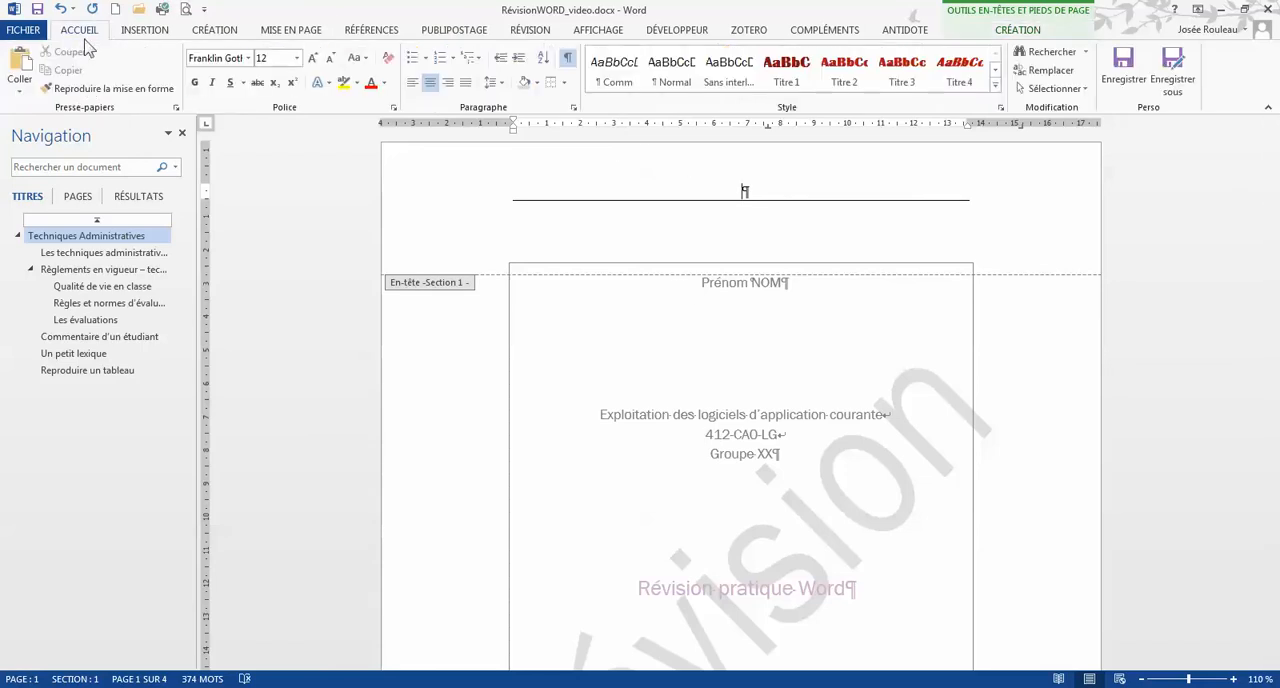
left_click(564, 82)
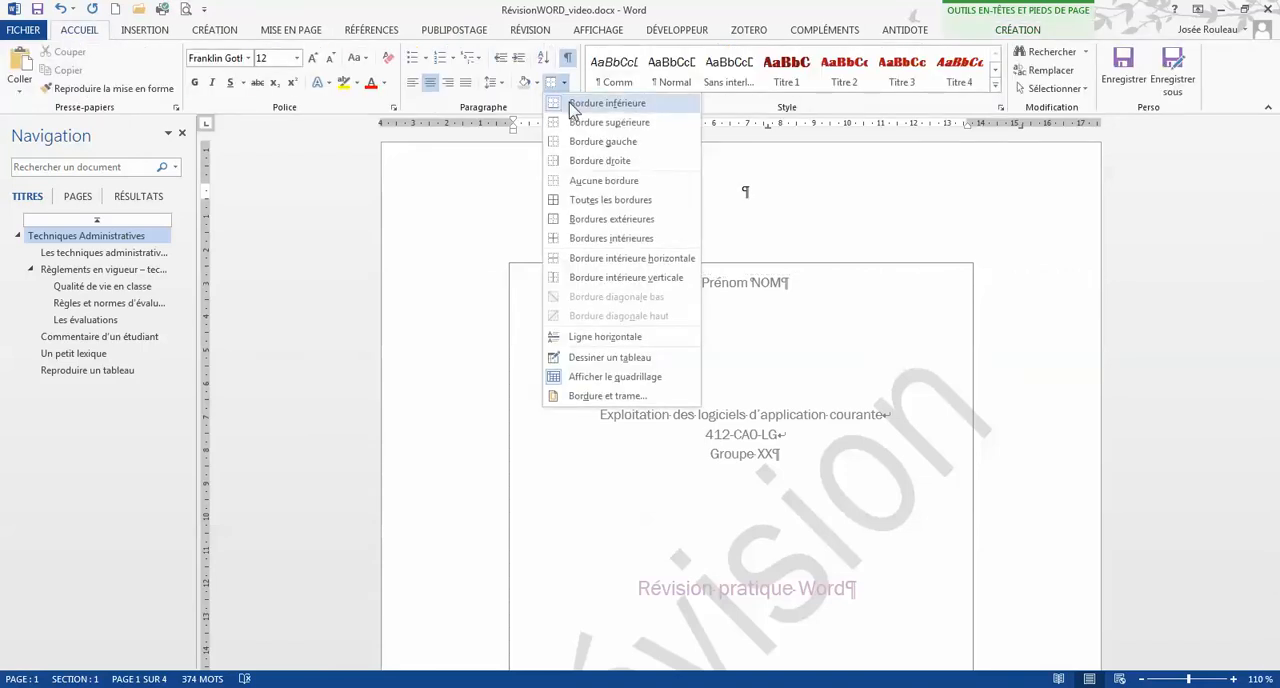
left_click(575, 104)
Step: Unlink the section 2 footer from the previous section so it differs from the cover page's footer
scroll(690, 386, "down", 6)
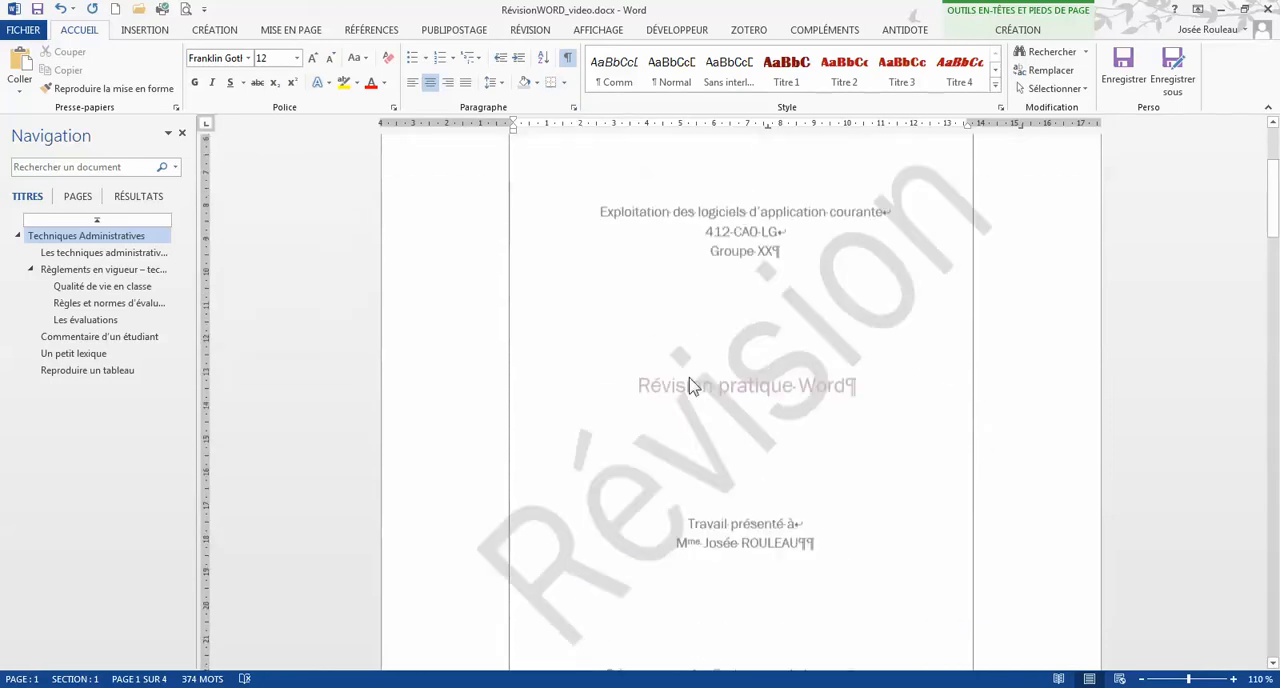
scroll(690, 386, "down", 5)
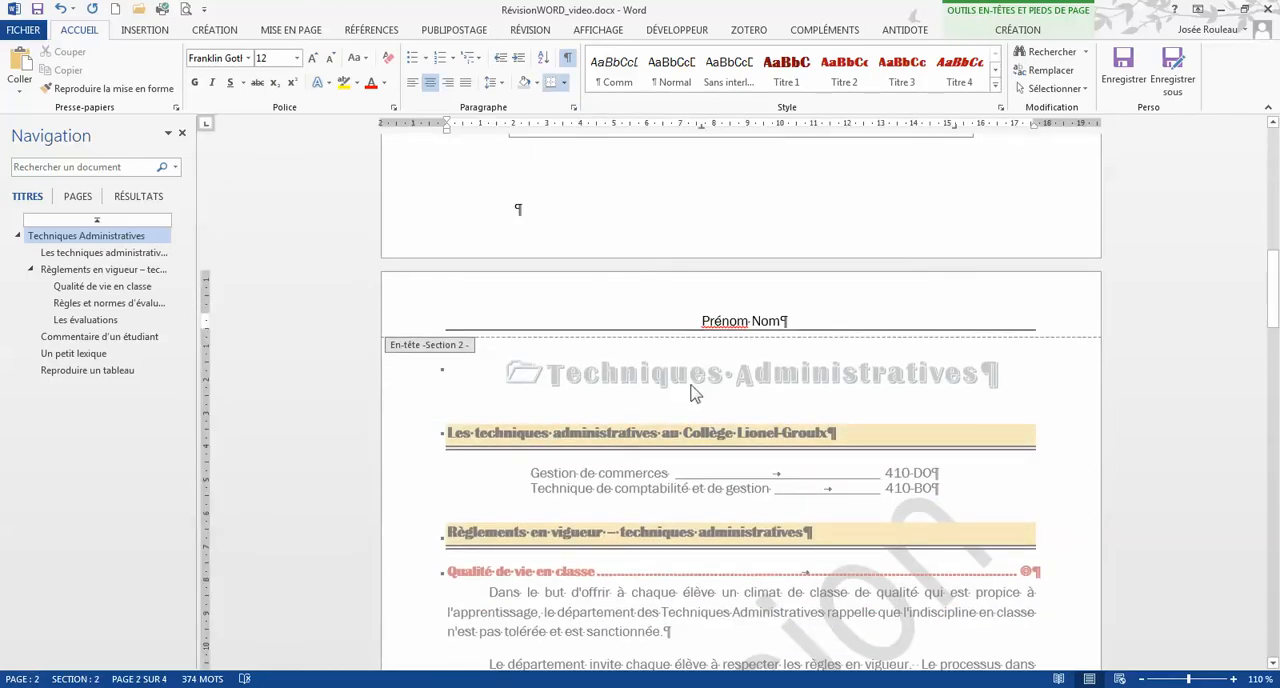
scroll(690, 393, "down", 12)
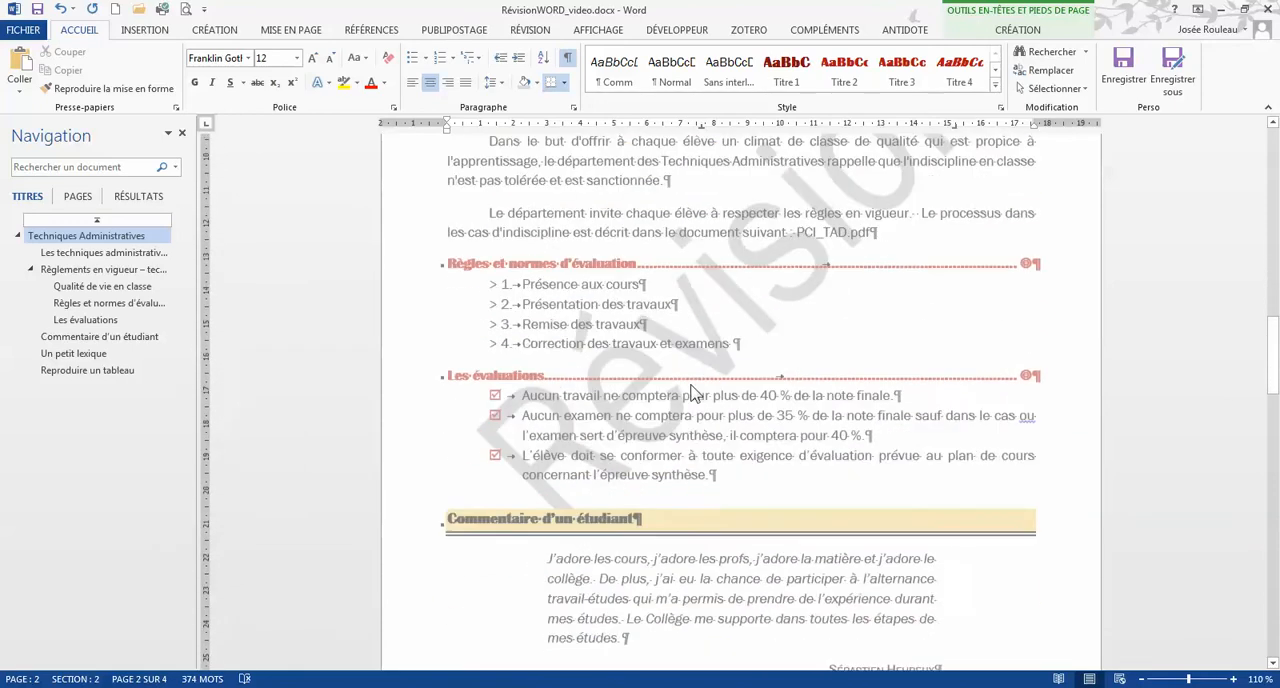
left_click(663, 508)
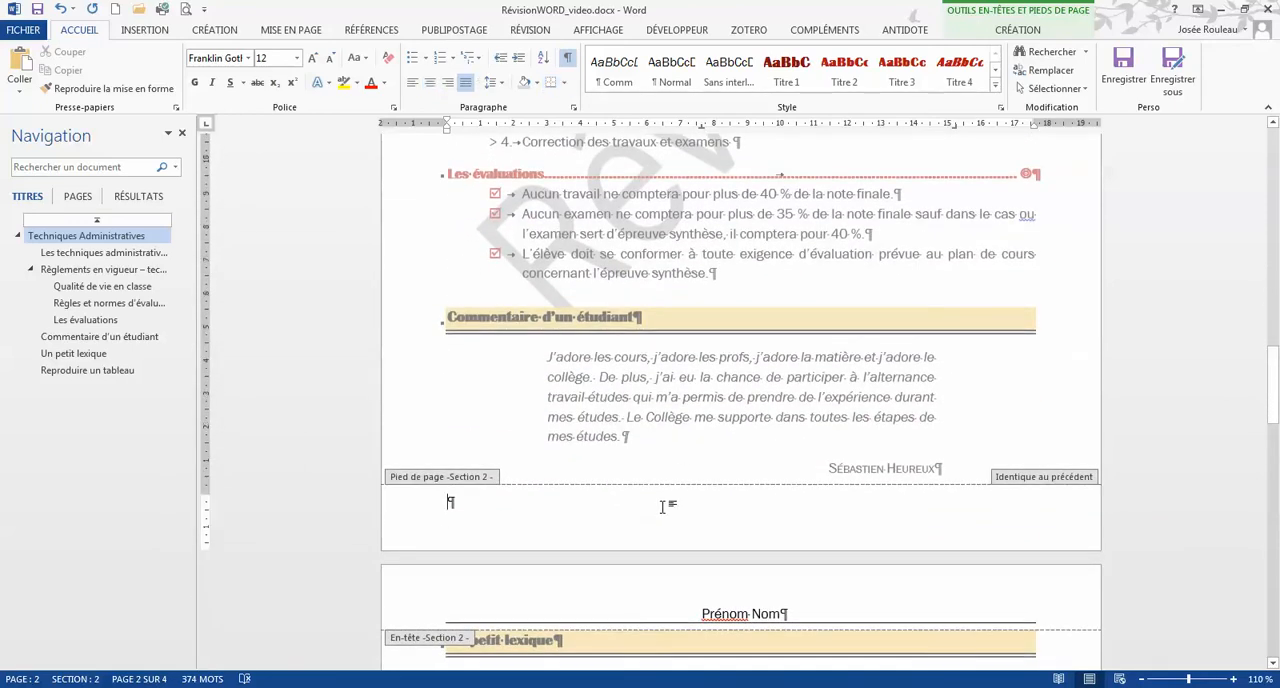
left_click(1018, 30)
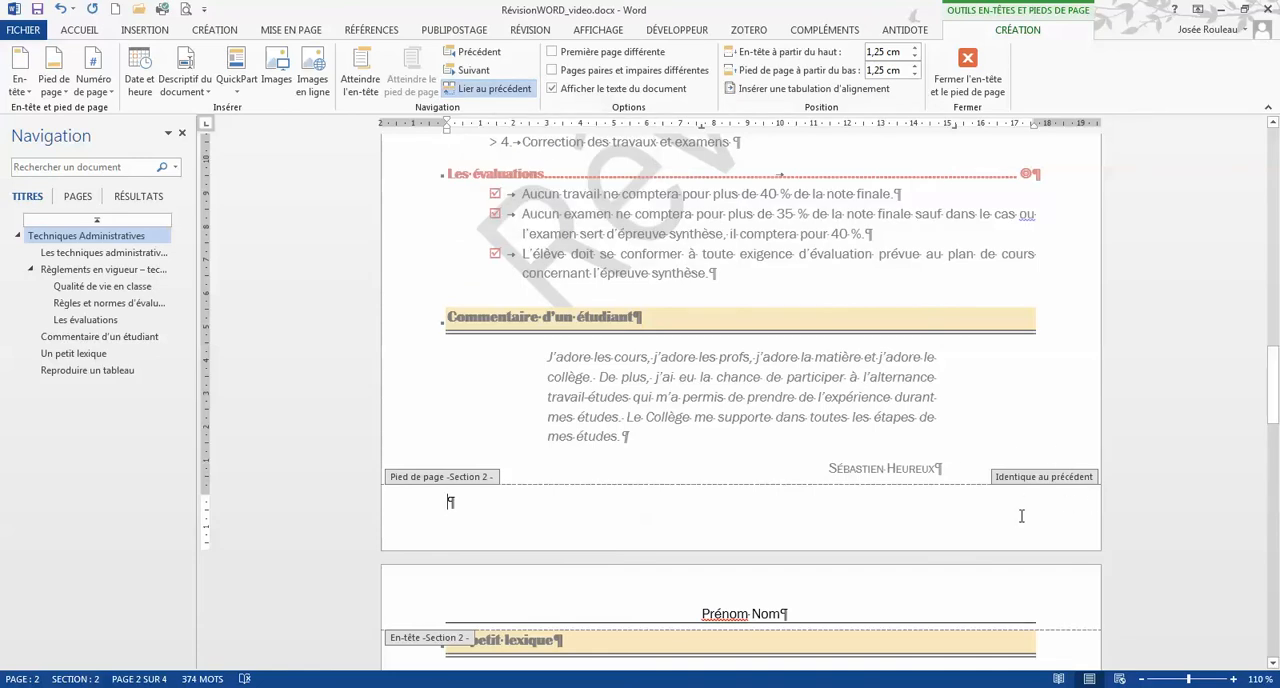
left_click(483, 90)
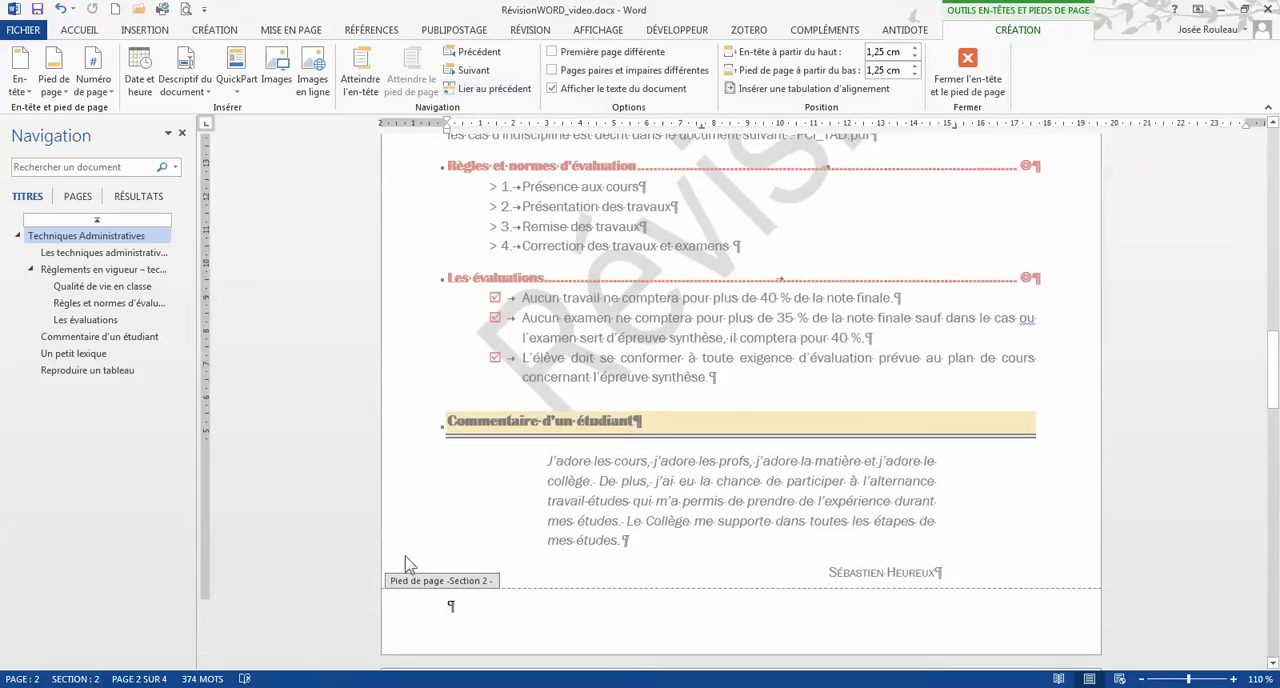
scroll(537, 556, "up", 10)
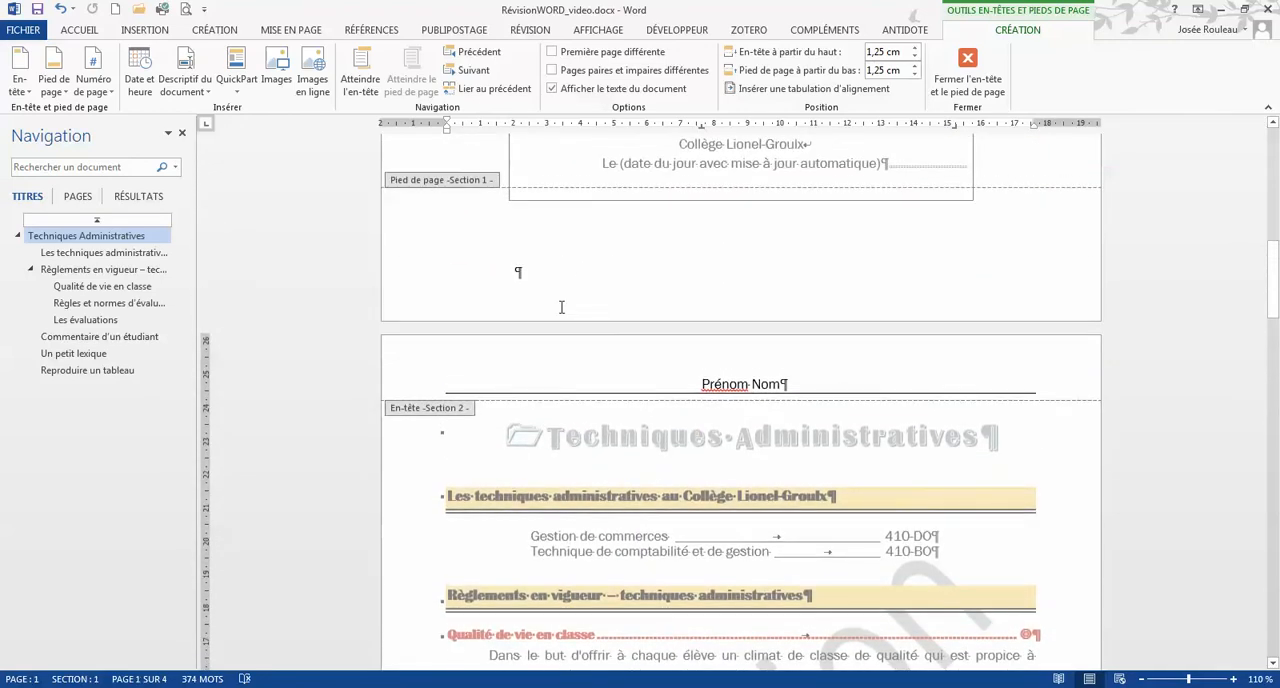
Step: Center the empty footer paragraph of section 2
scroll(680, 455, "down", 8)
scroll(680, 455, "down", 4)
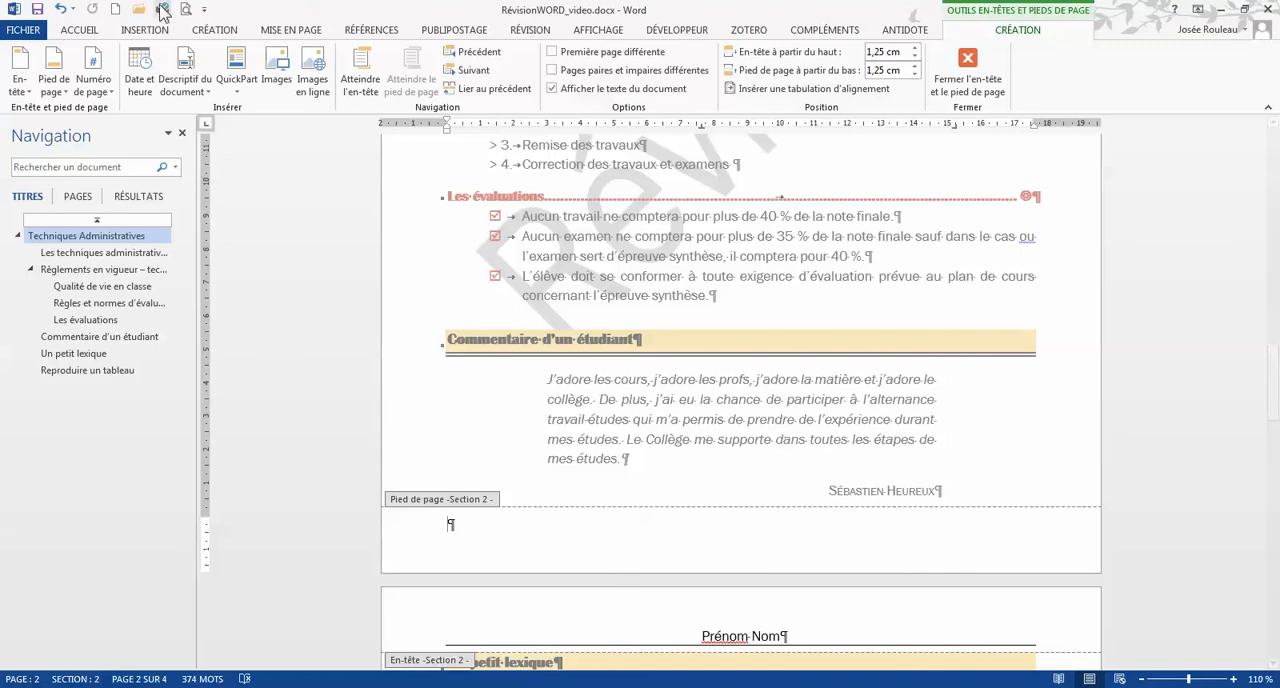
left_click(98, 32)
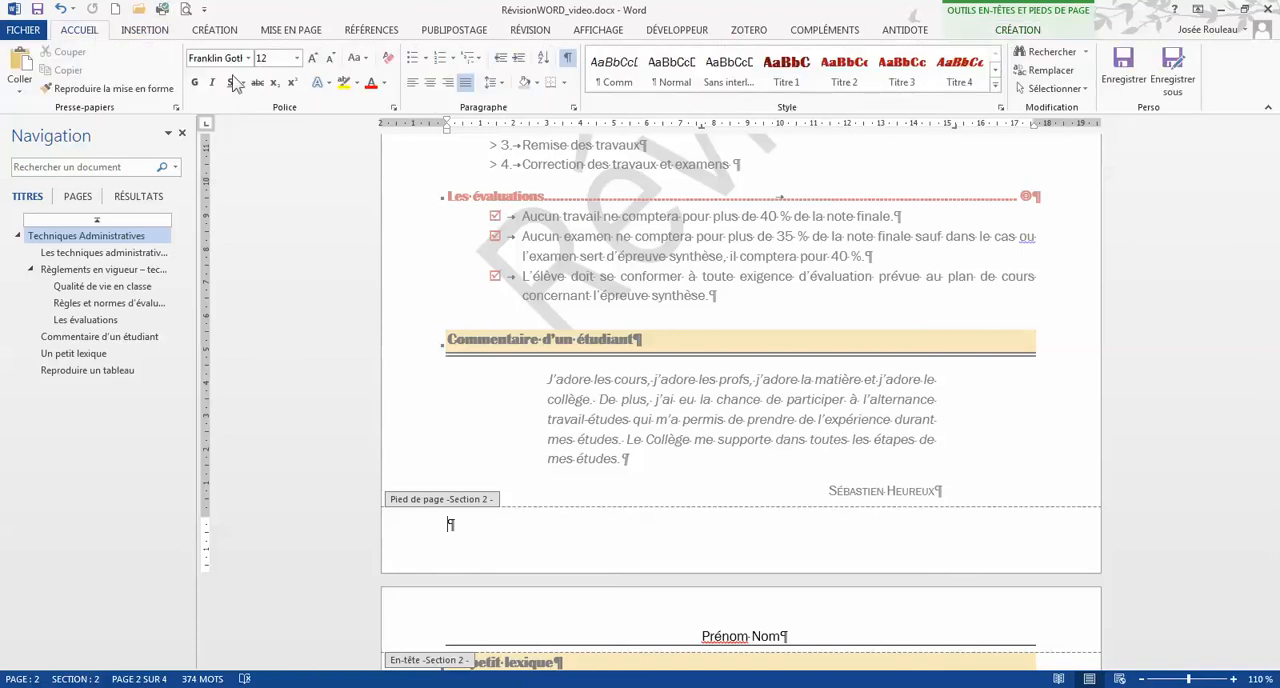
left_click(432, 86)
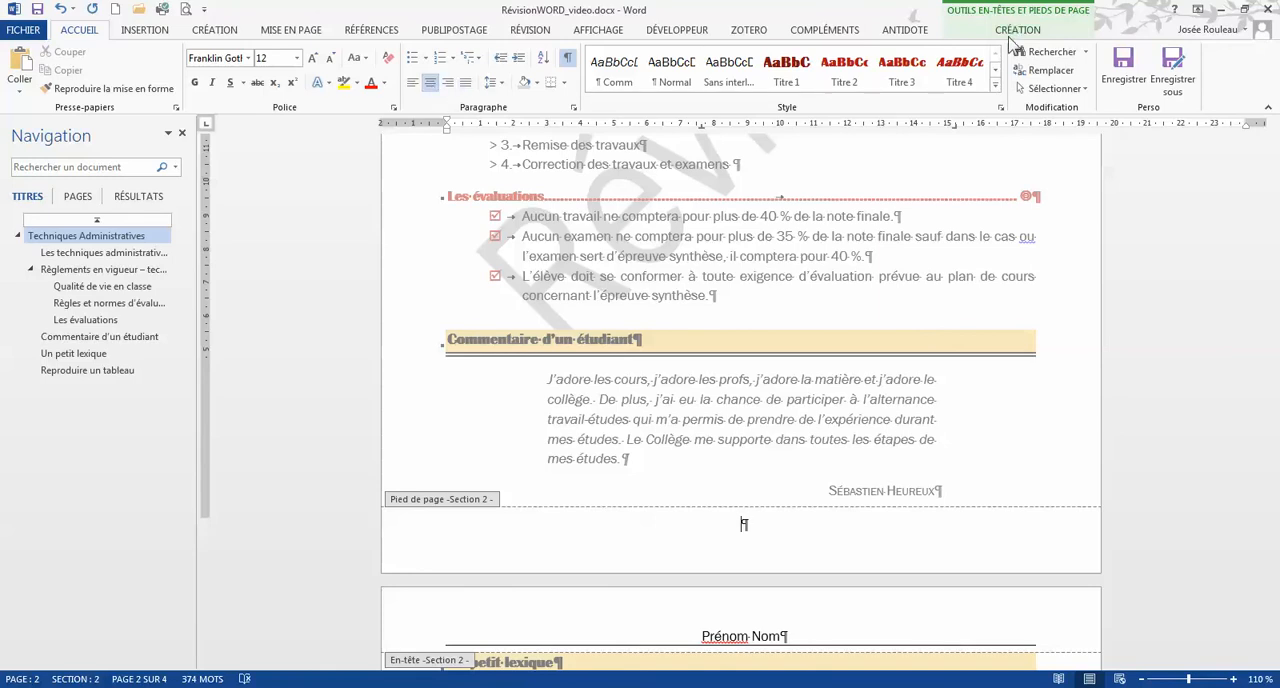
Step: Insert a plain page number ("Numéro normal") at the current position in the section 2 footer
left_click(1010, 32)
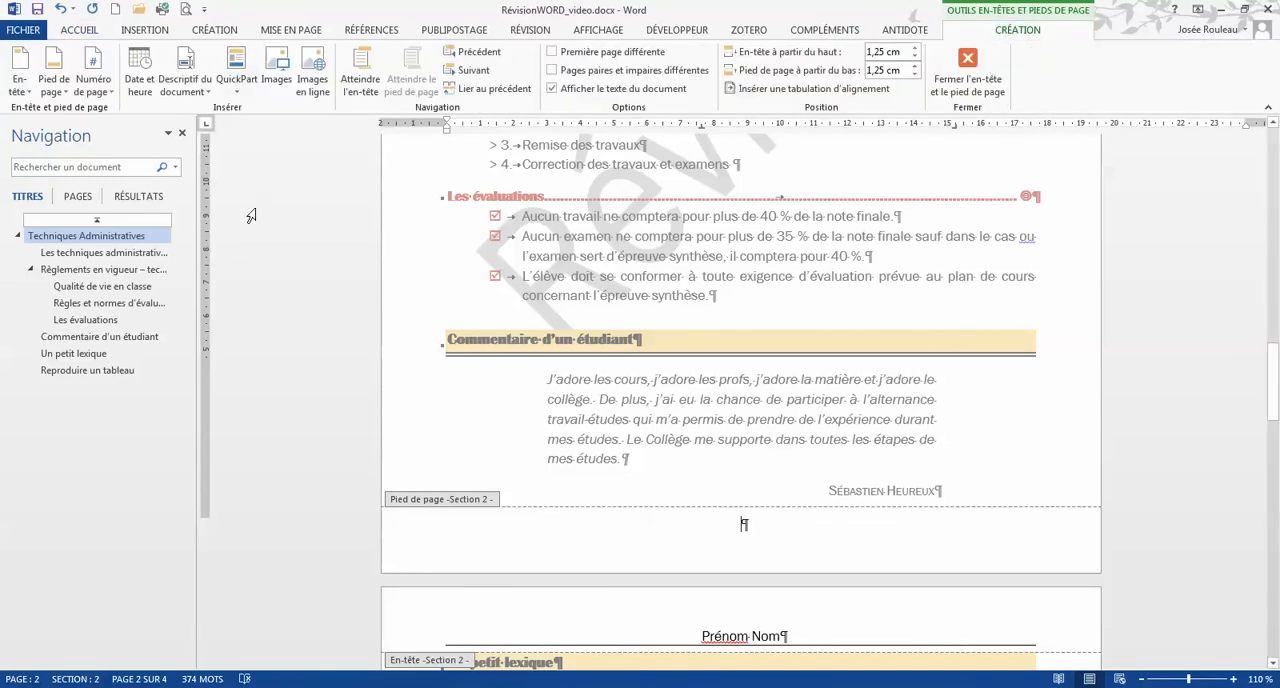
left_click(110, 92)
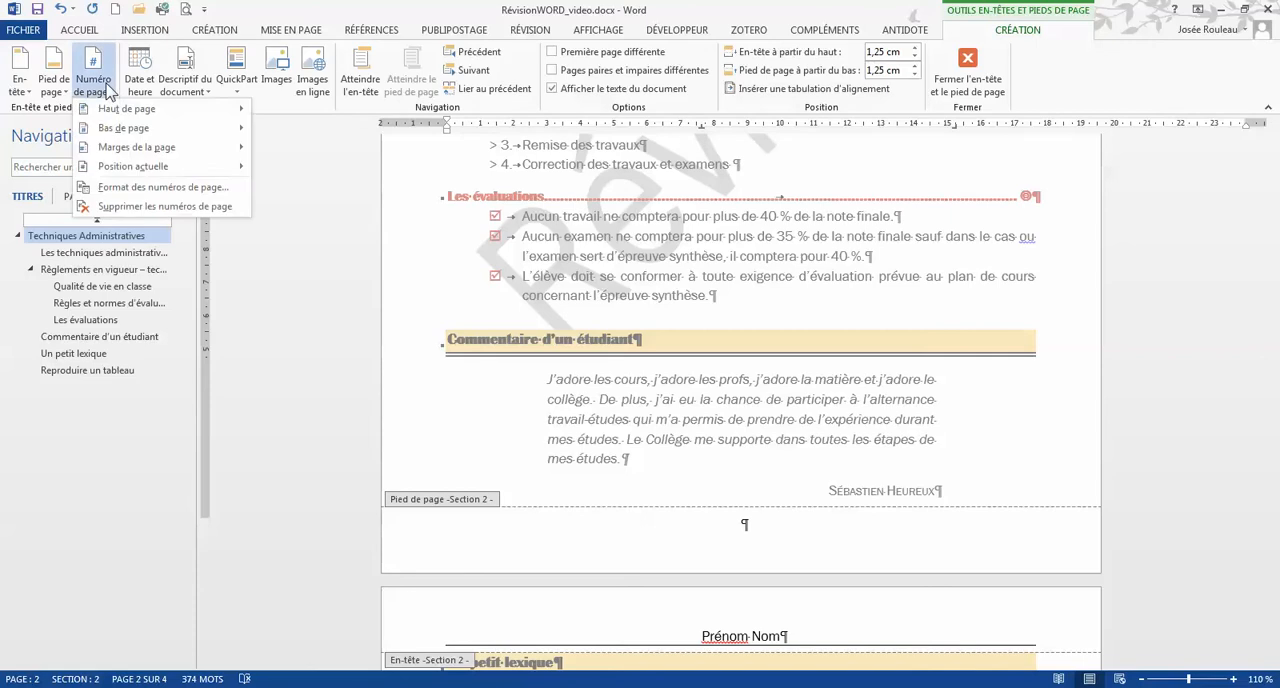
mouse_move(134, 167)
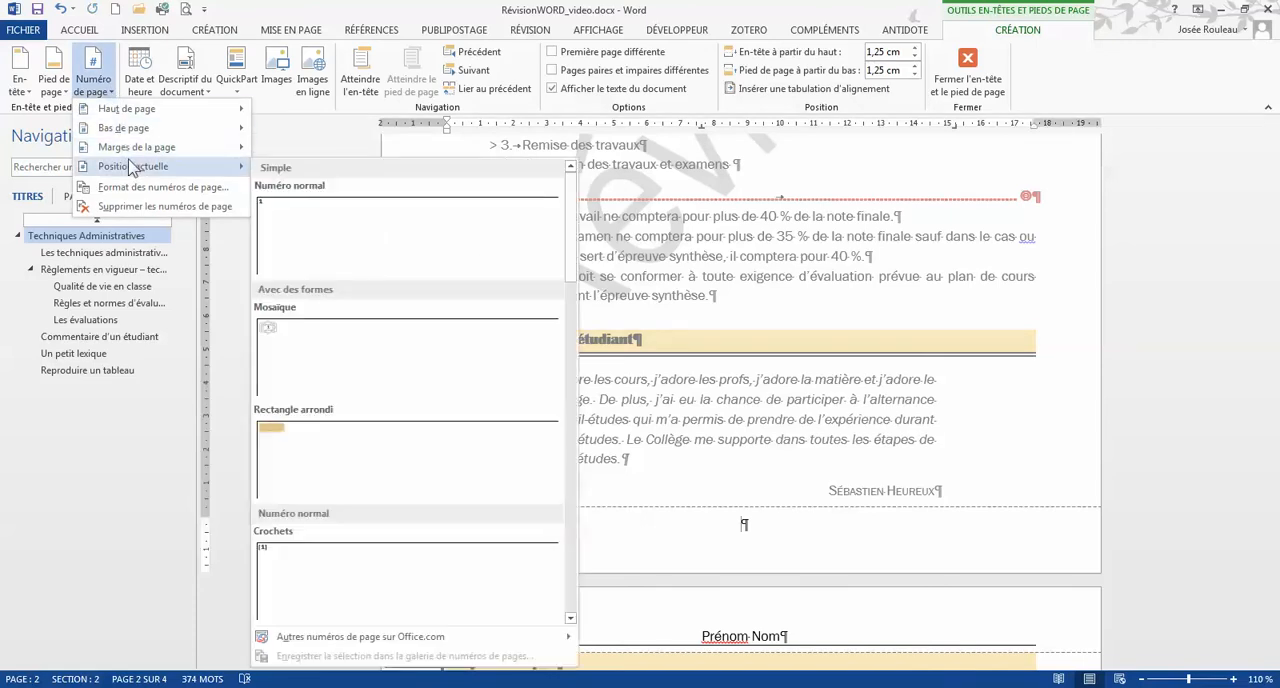
left_click(284, 238)
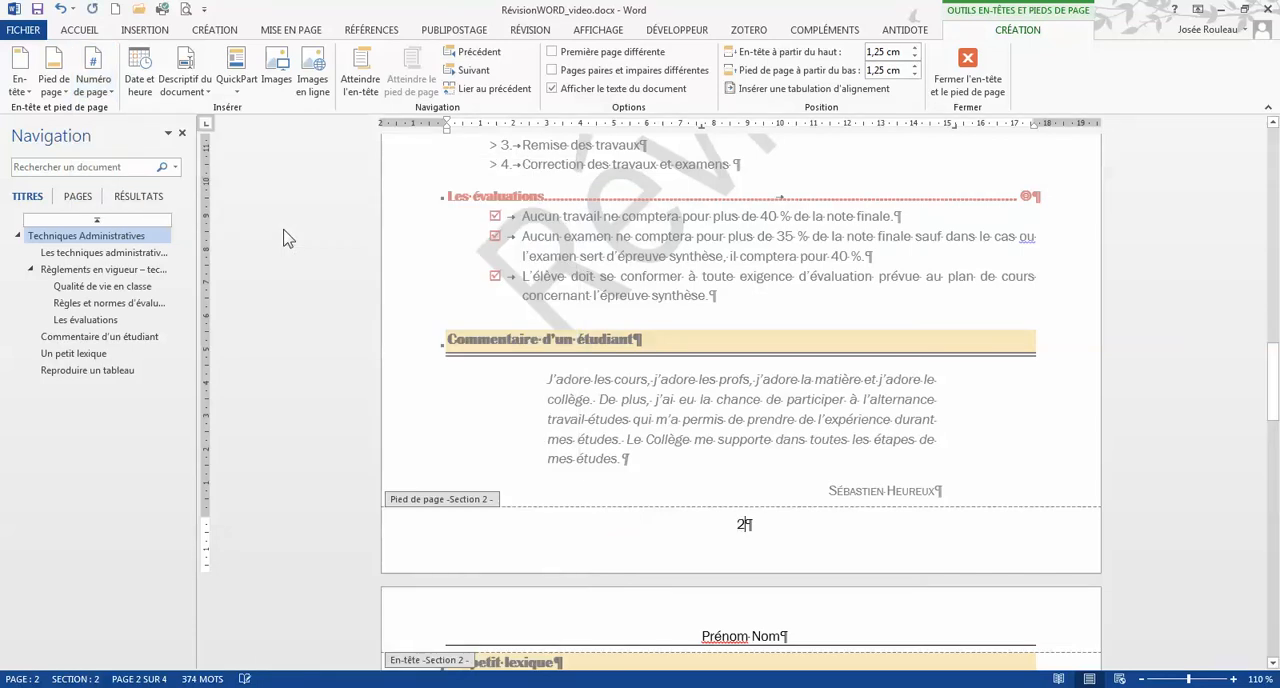
Step: Add a top border to the page number paragraph in the section 2 footer
left_click(80, 30)
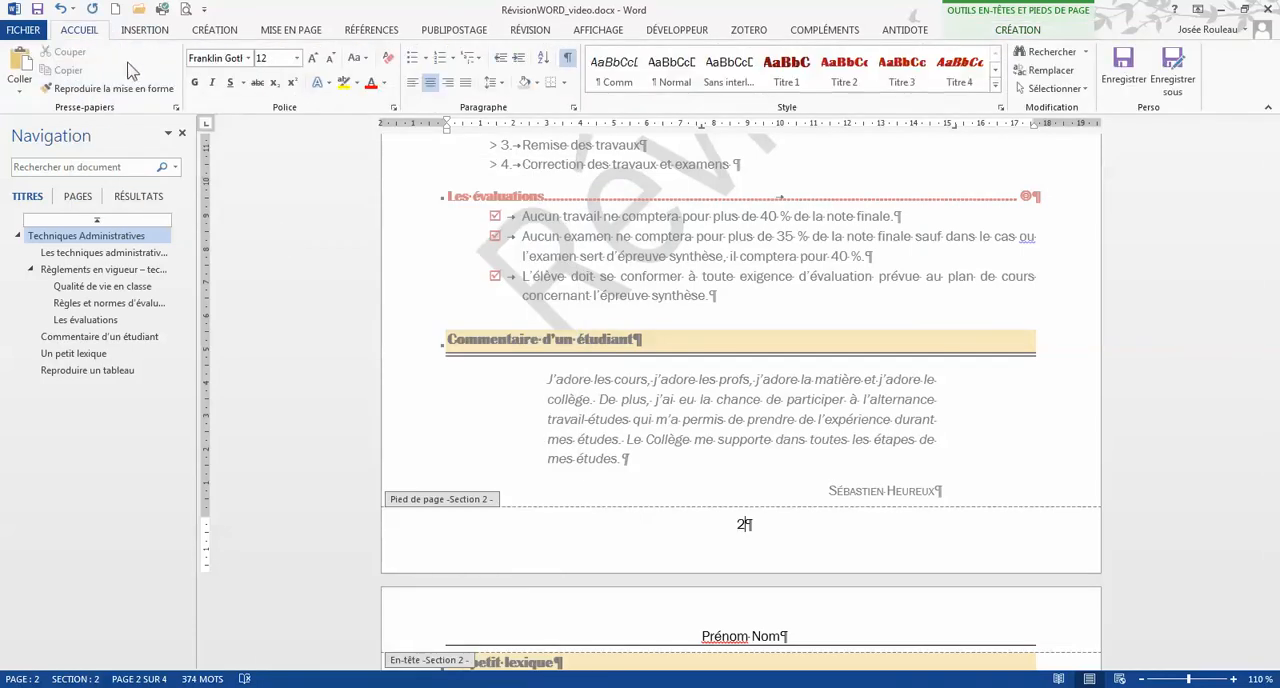
left_click(565, 84)
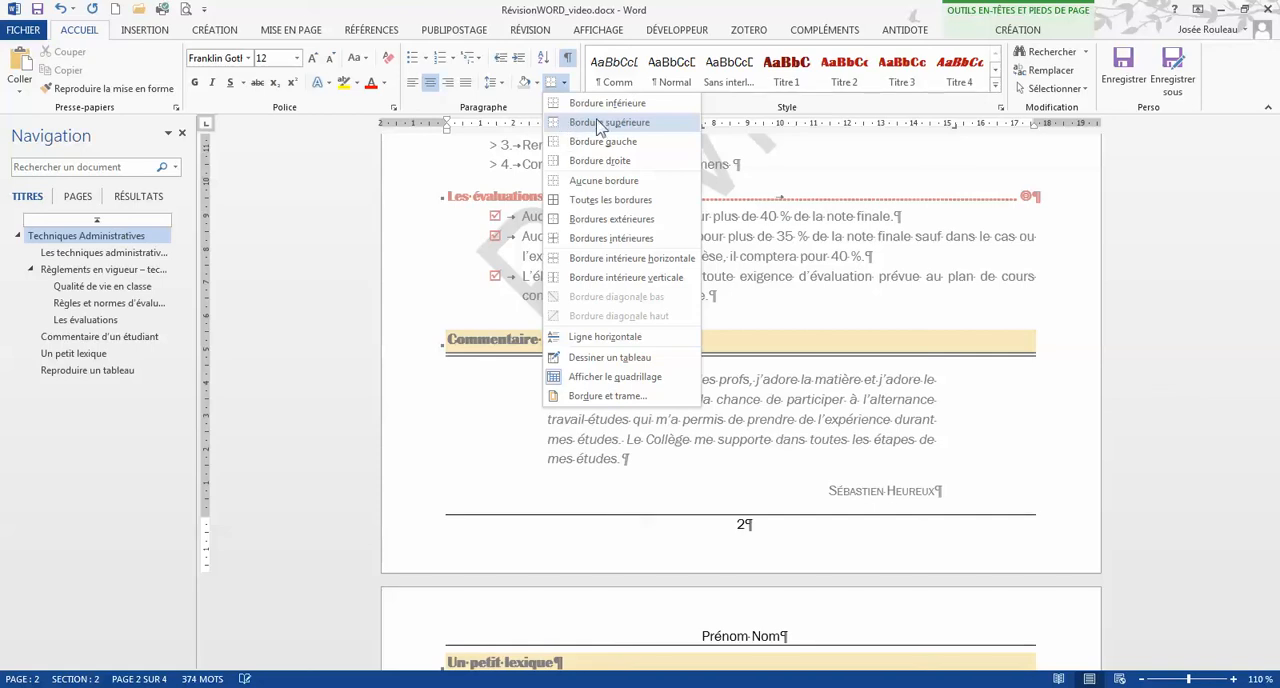
left_click(597, 123)
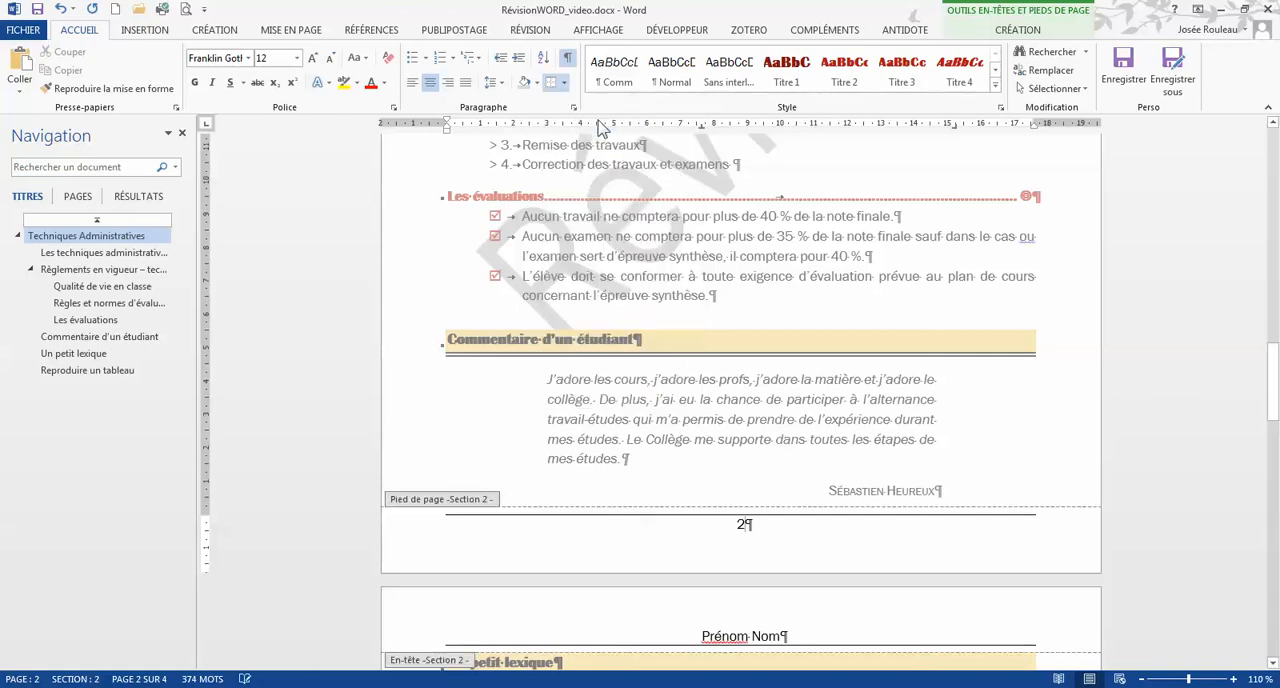
Step: Set the page numbering of section 2 to start at 1 instead of continuing from the previous section
scroll(672, 260, "up", 9)
scroll(672, 260, "up", 5)
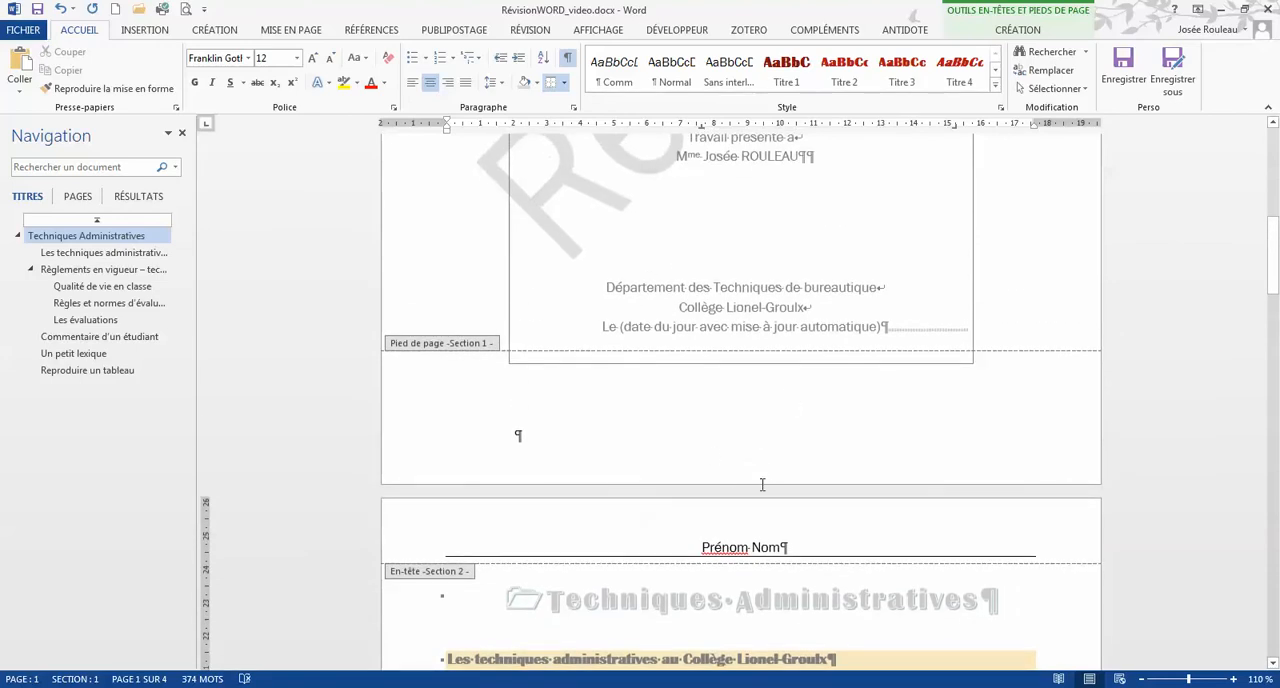
scroll(757, 472, "down", 10)
scroll(757, 472, "down", 7)
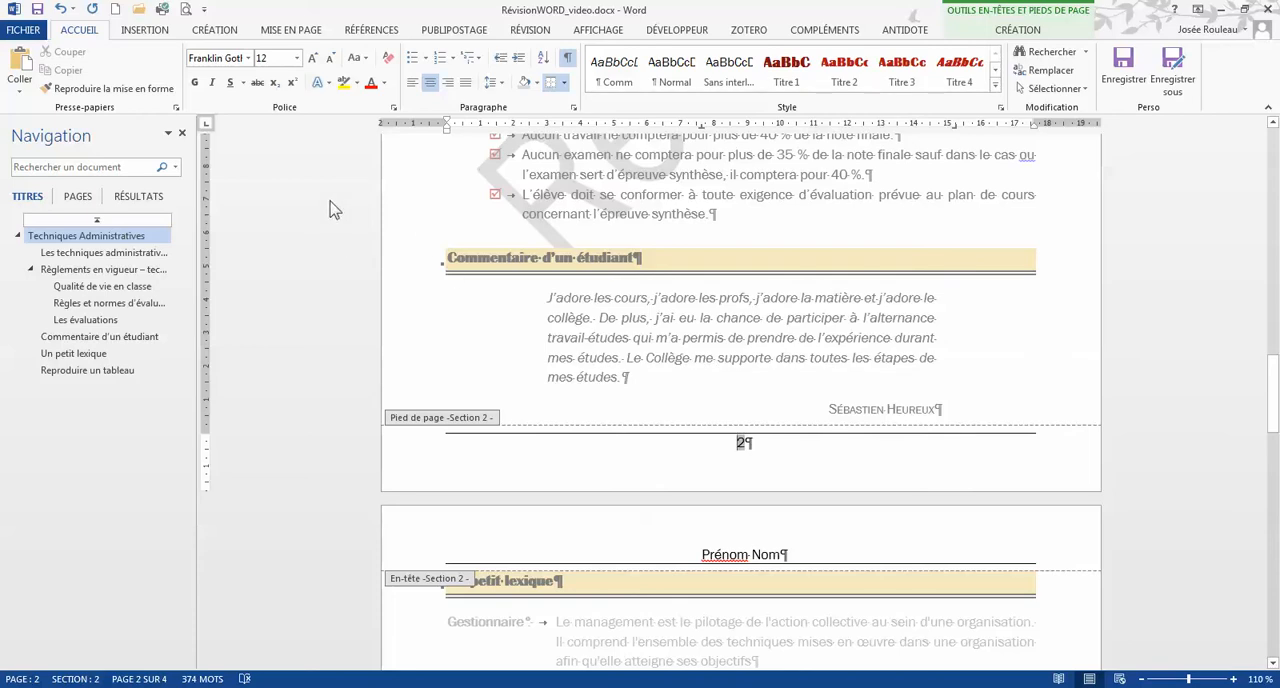
left_click(1018, 30)
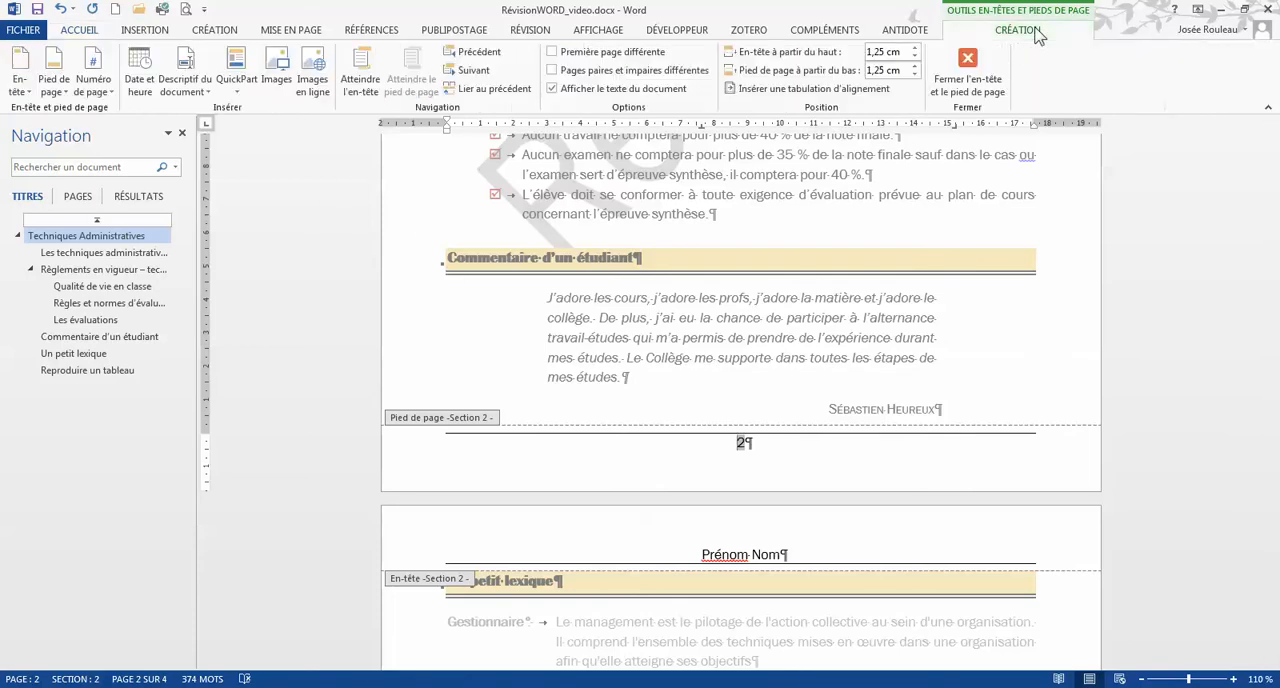
left_click(110, 78)
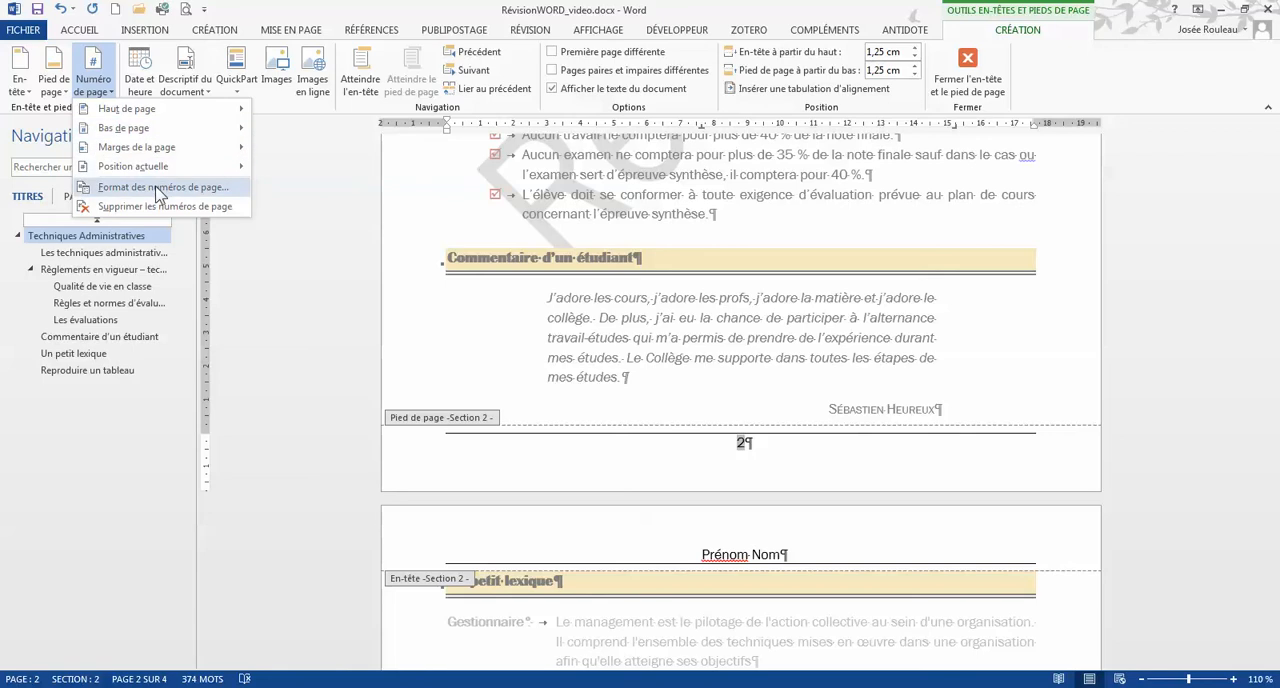
left_click(160, 189)
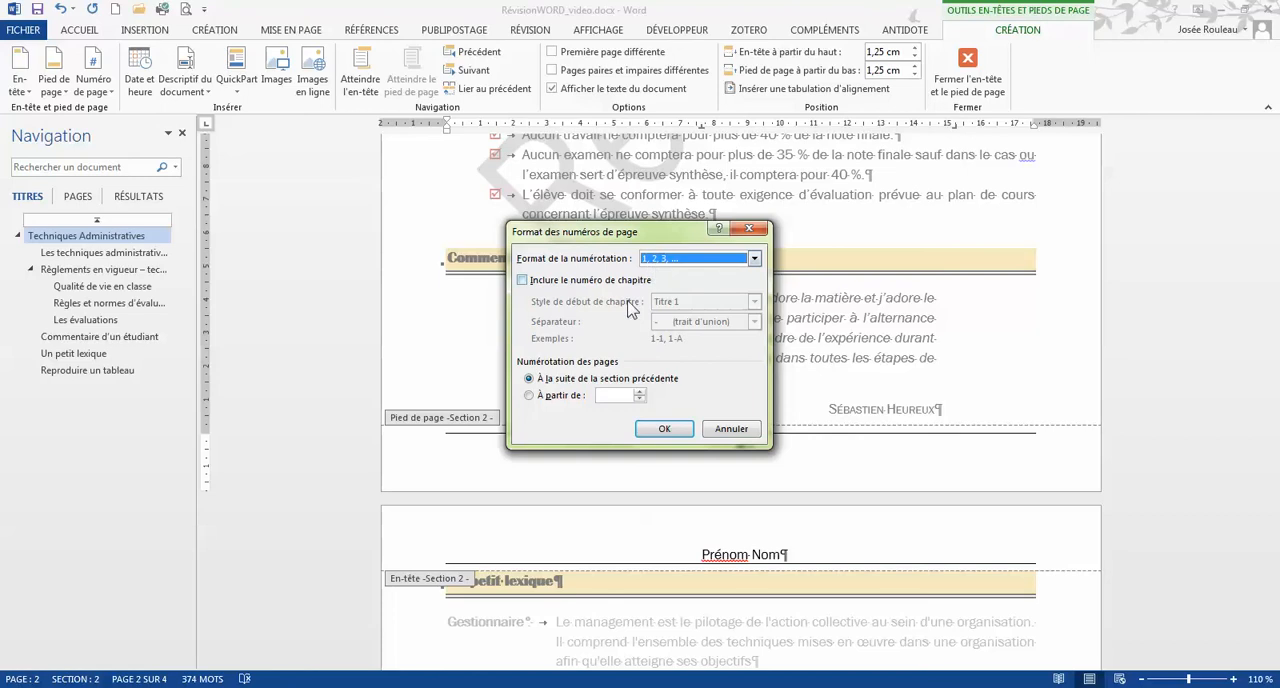
left_click(530, 396)
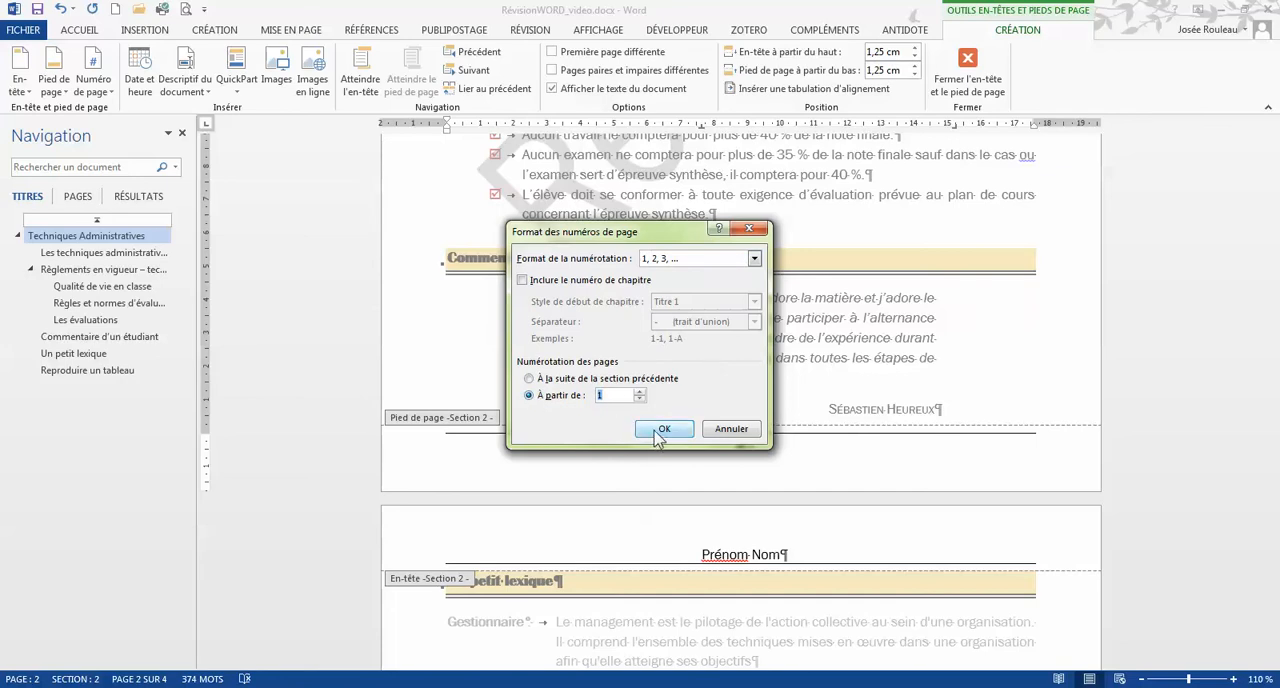
left_click(662, 430)
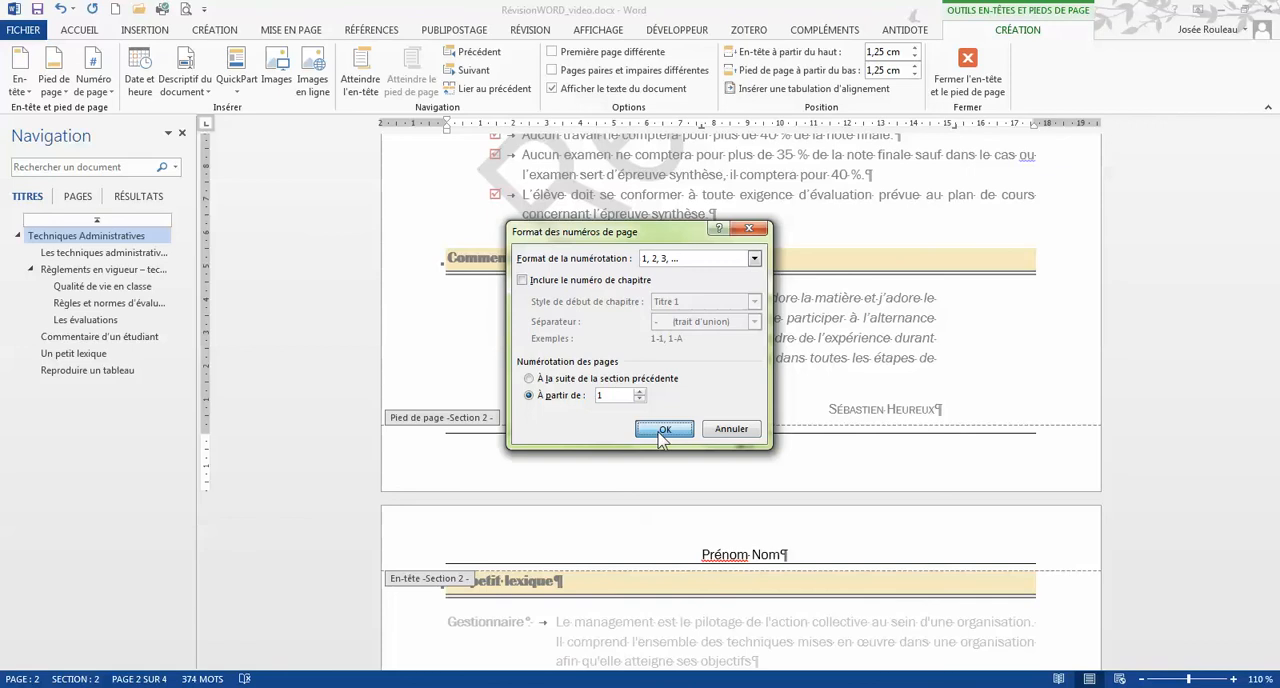
Step: Review the headers and footers across all sections, close header and footer editing, and return to the beginning of the document
scroll(752, 296, "down", 15)
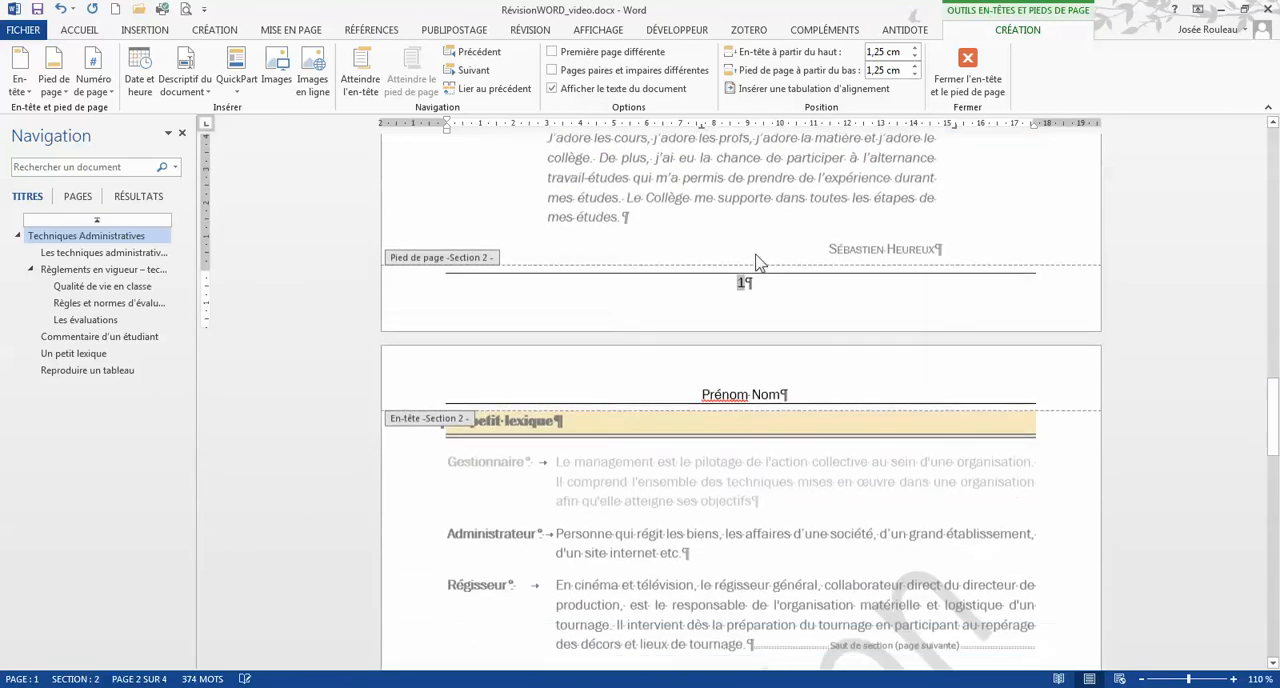
scroll(756, 296, "down", 3)
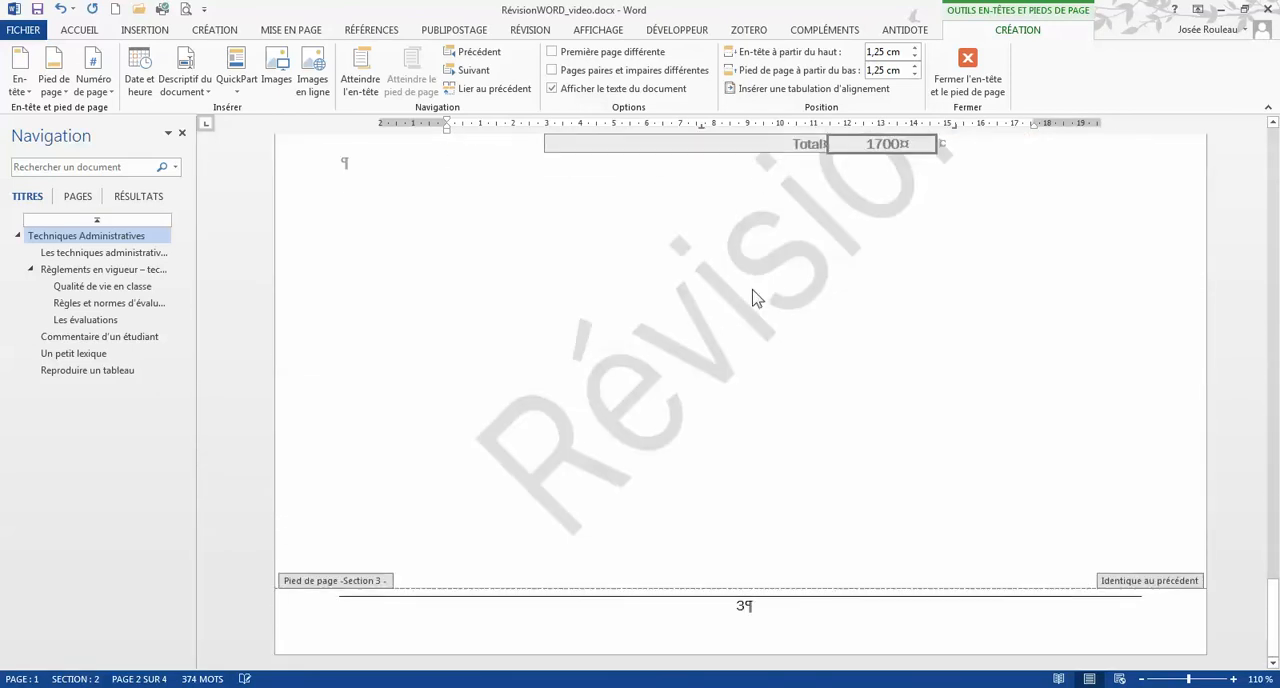
scroll(756, 296, "up", 20)
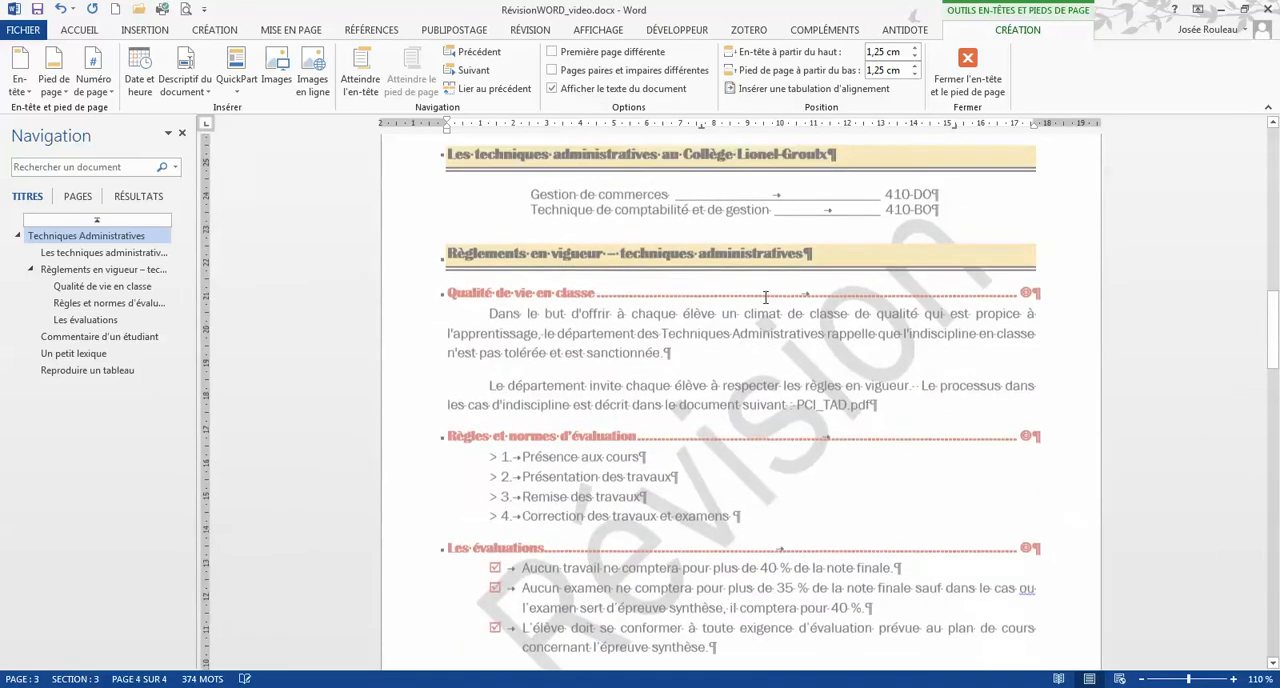
scroll(766, 304, "up", 15)
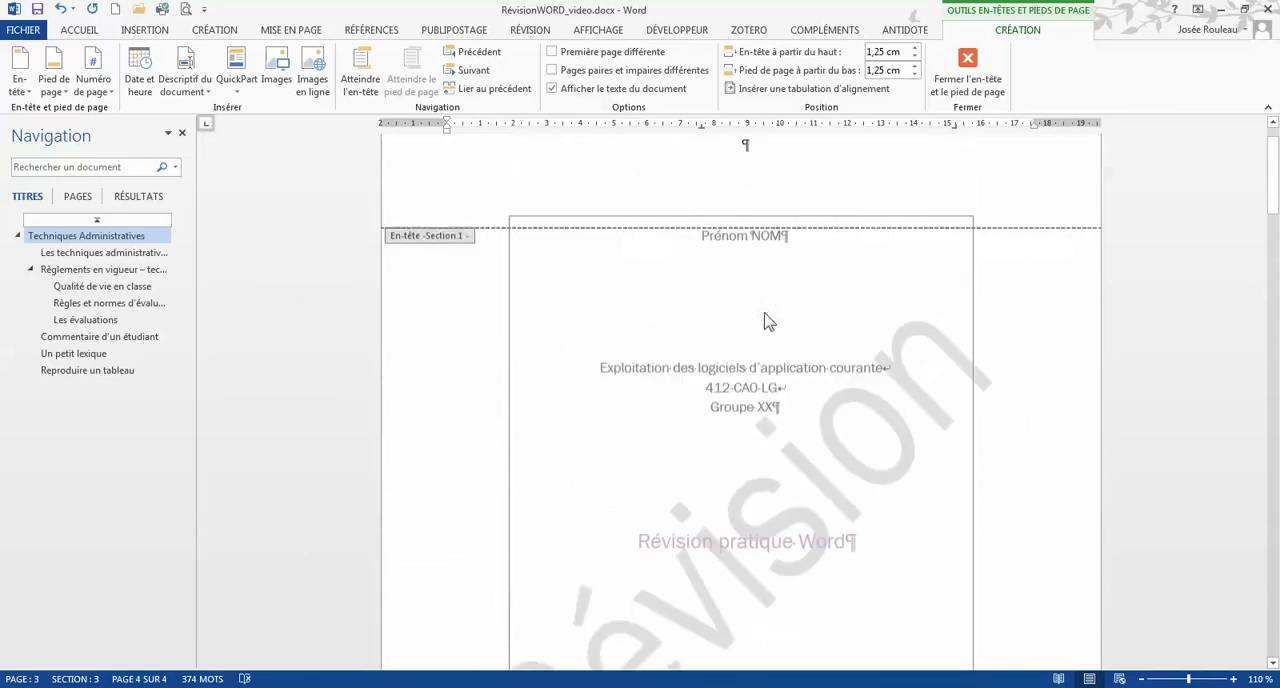
scroll(766, 316, "down", 9)
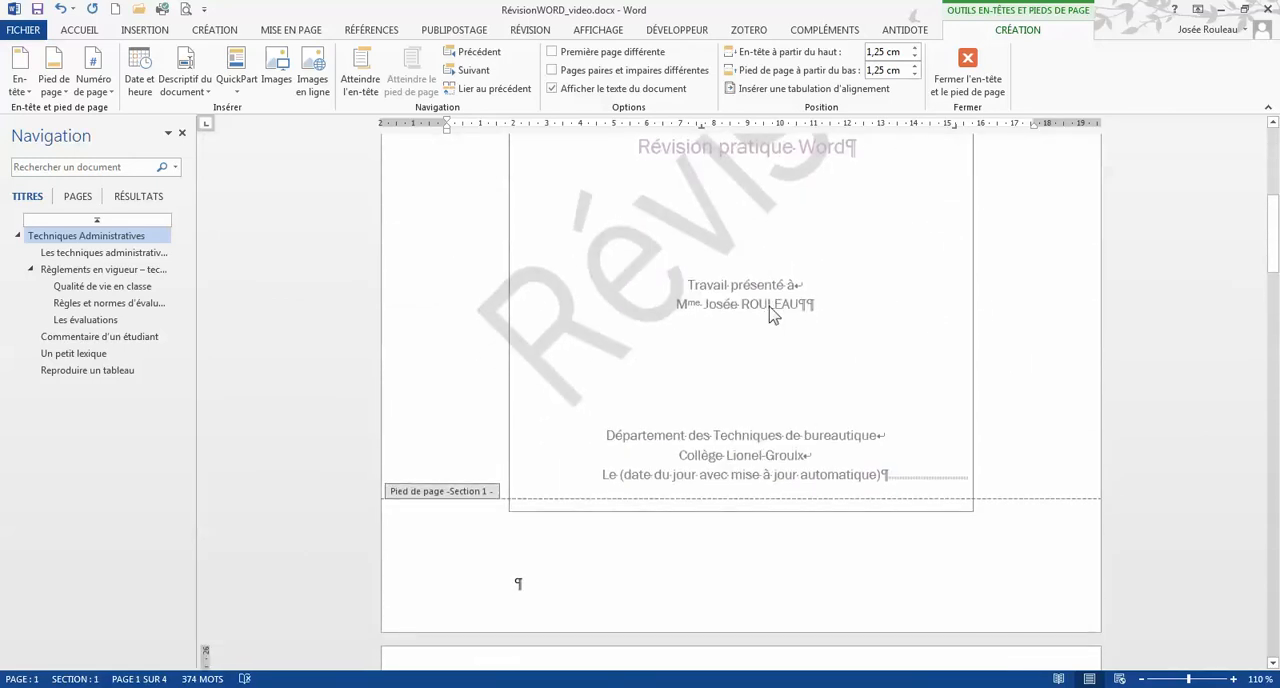
left_click(973, 95)
key("ctrl+Home")
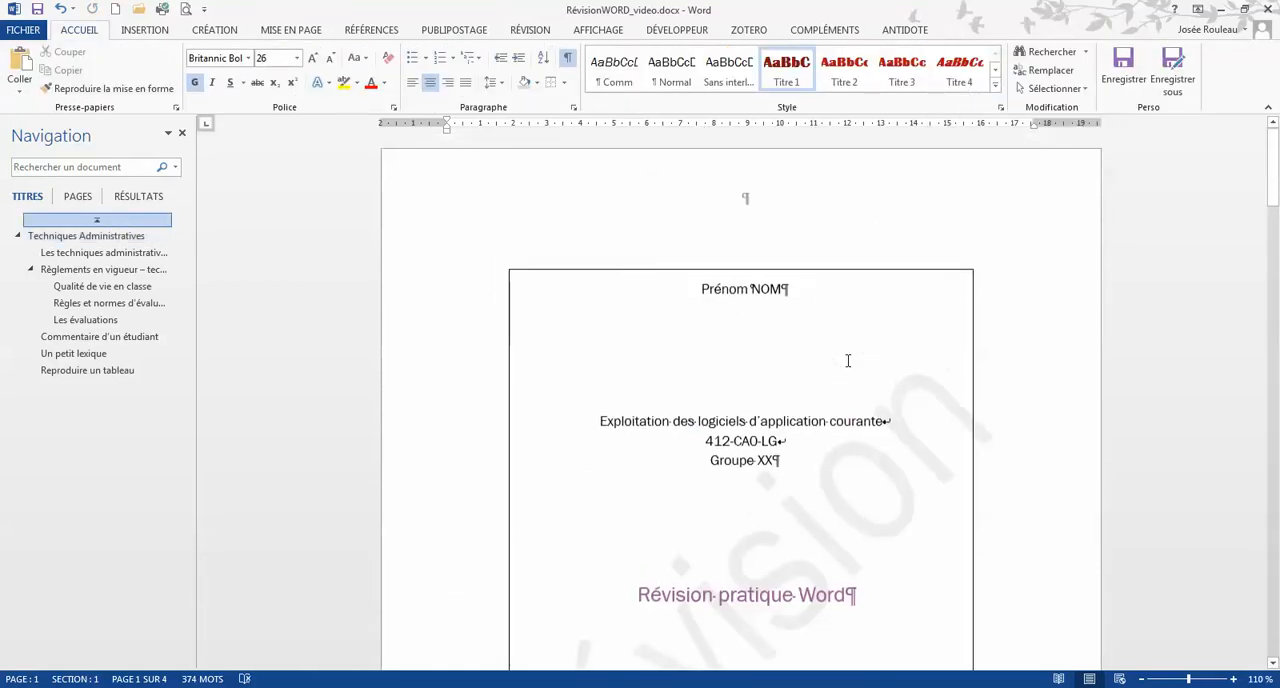